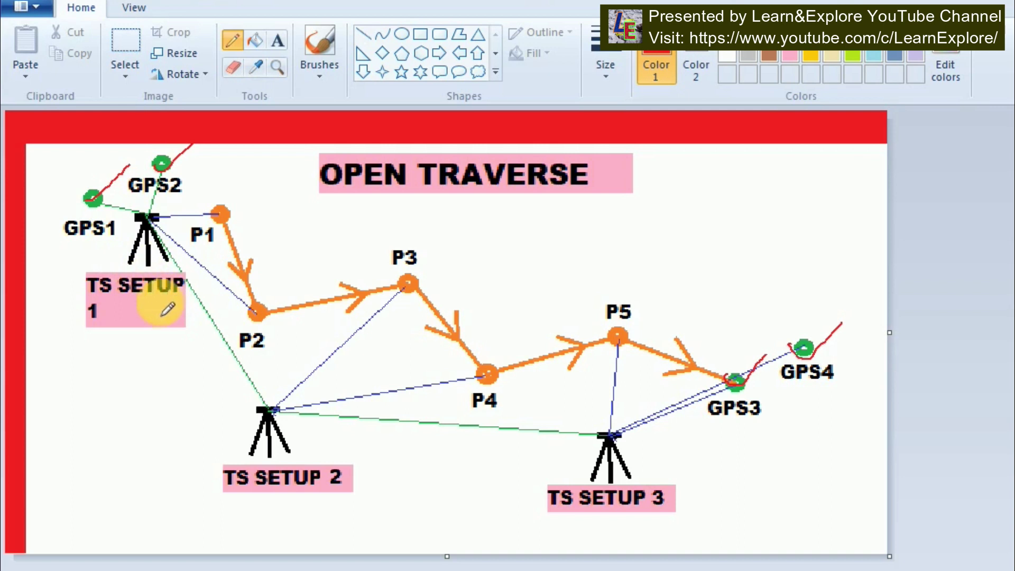
Step: With the red pencil, draw a stroke from TS SETUP 1 toward P2, ticks at P1 and P2, and a GPS3–GPS4 line
{"action": "mouse_move", "coordinate": [138, 310]}
{"action": "left_mouse_down"}
{"action": "mouse_move", "coordinate": [154, 334]}
{"action": "mouse_move", "coordinate": [227, 290]}
{"action": "left_mouse_up"}
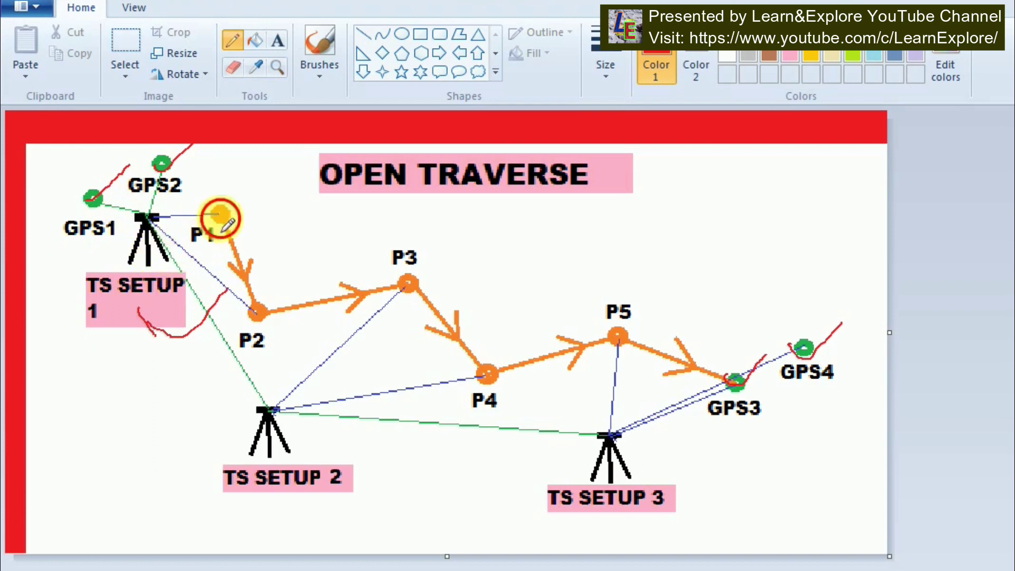
{"action": "left_click_drag", "start_coordinate": [228, 222], "coordinate": [259, 196]}
{"action": "left_click_drag", "start_coordinate": [256, 312], "coordinate": [291, 277]}
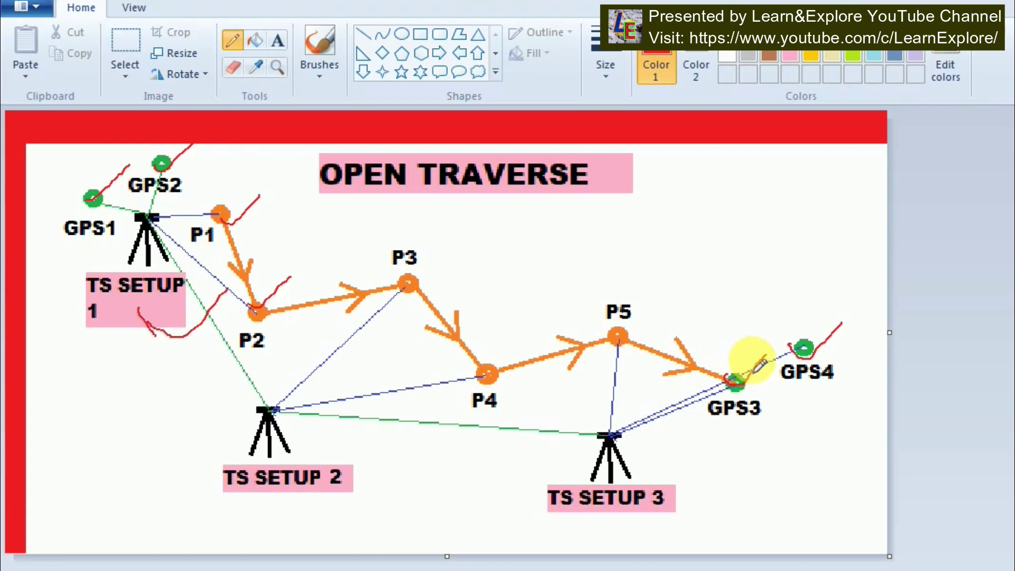
{"action": "left_click_drag", "start_coordinate": [741, 380], "coordinate": [766, 355]}
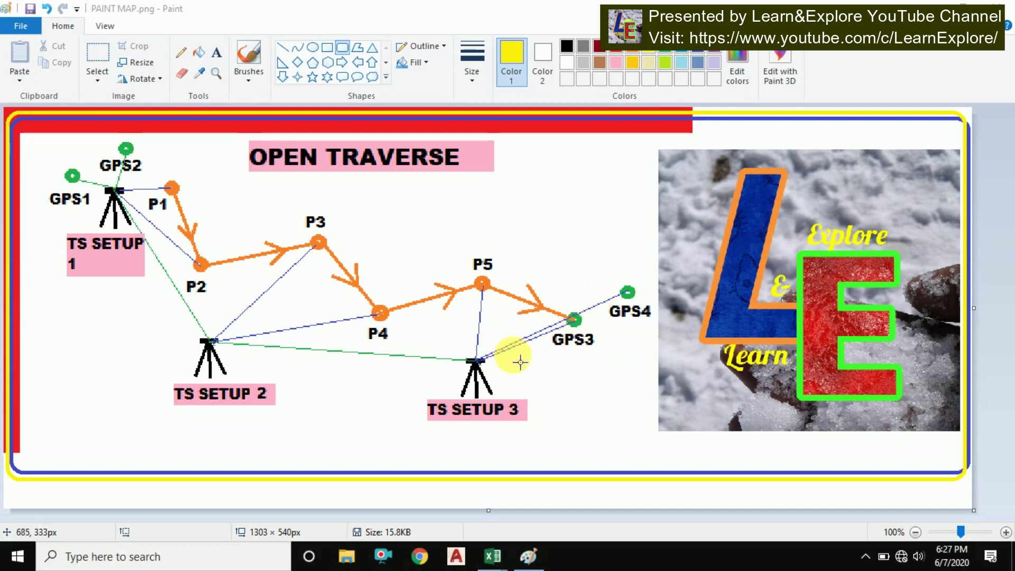
Step: Switch to Excel's Open Traverse Calculation sheet, then bring the open traverse sample data workbook forward
{"action": "left_click", "coordinate": [492, 555]}
{"action": "left_click", "coordinate": [421, 361]}
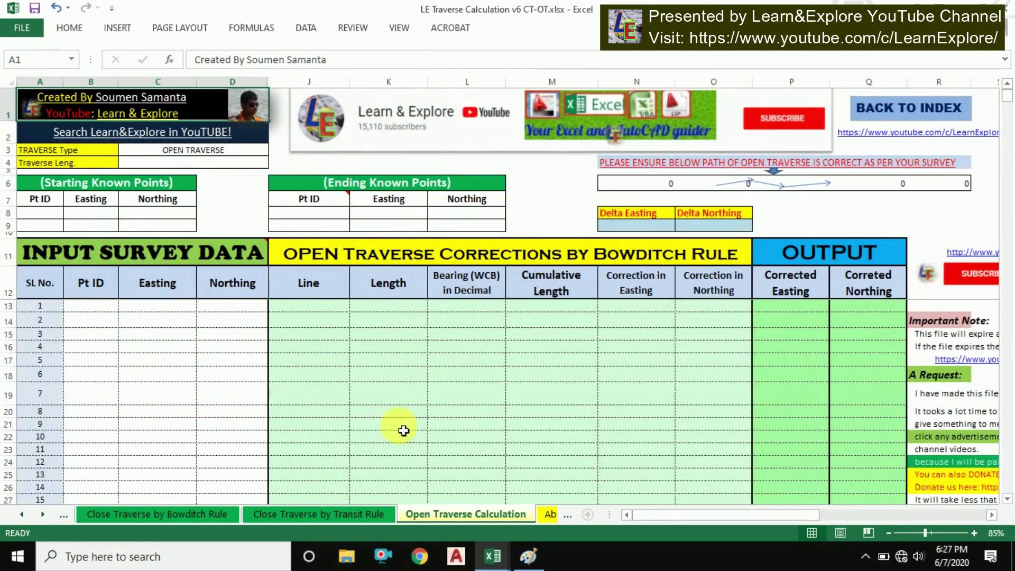
{"action": "mouse_move", "coordinate": [487, 561]}
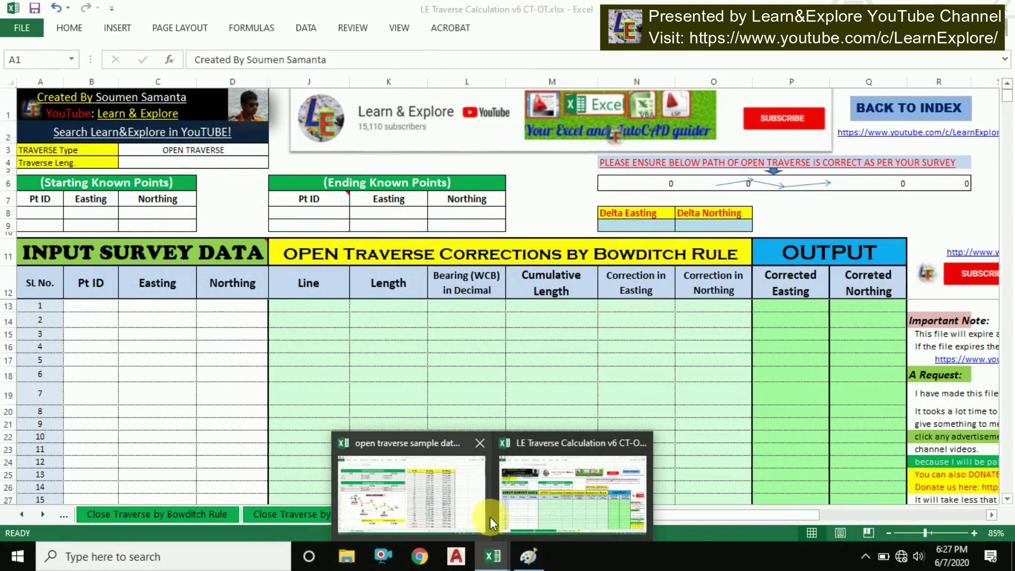
{"action": "left_click", "coordinate": [394, 507]}
{"action": "left_click", "coordinate": [550, 248]}
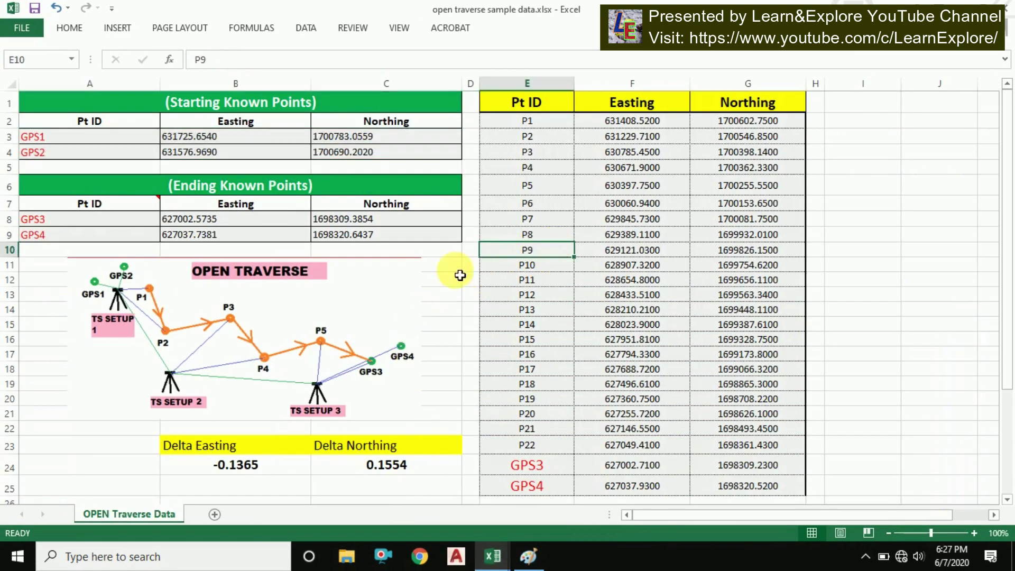
Step: Review the Starting (GPS1, GPS2) and Ending (GPS3, GPS4) Known Points tables and their coordinates
{"action": "left_click", "coordinate": [176, 155]}
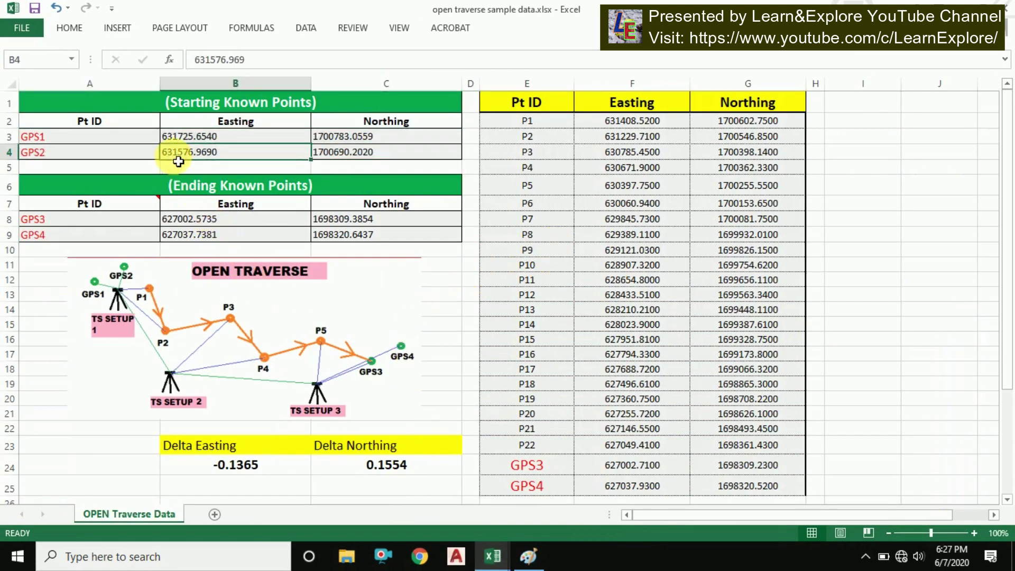
{"action": "left_click", "coordinate": [189, 104]}
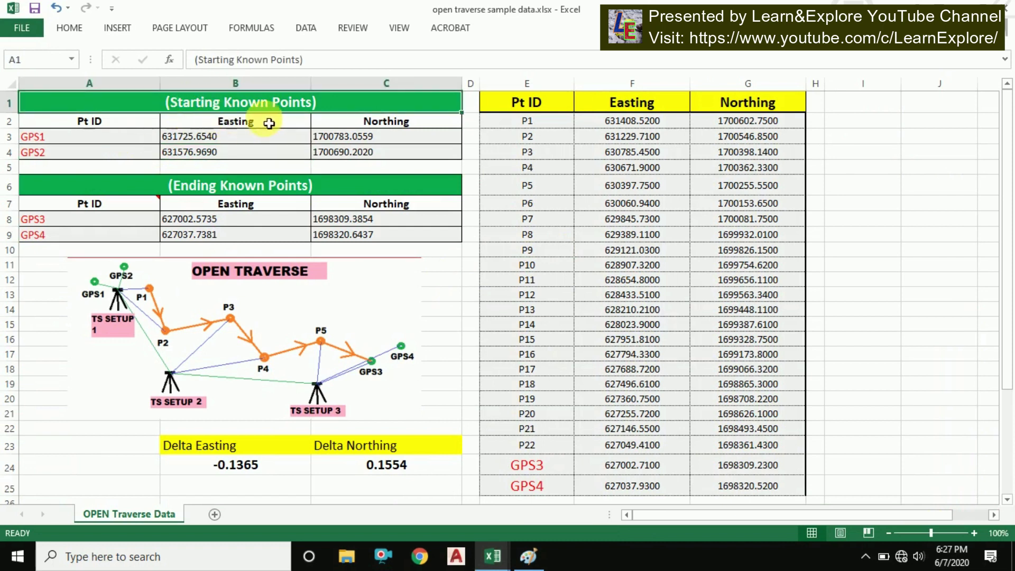
{"action": "left_click_drag", "start_coordinate": [90, 142], "coordinate": [93, 158]}
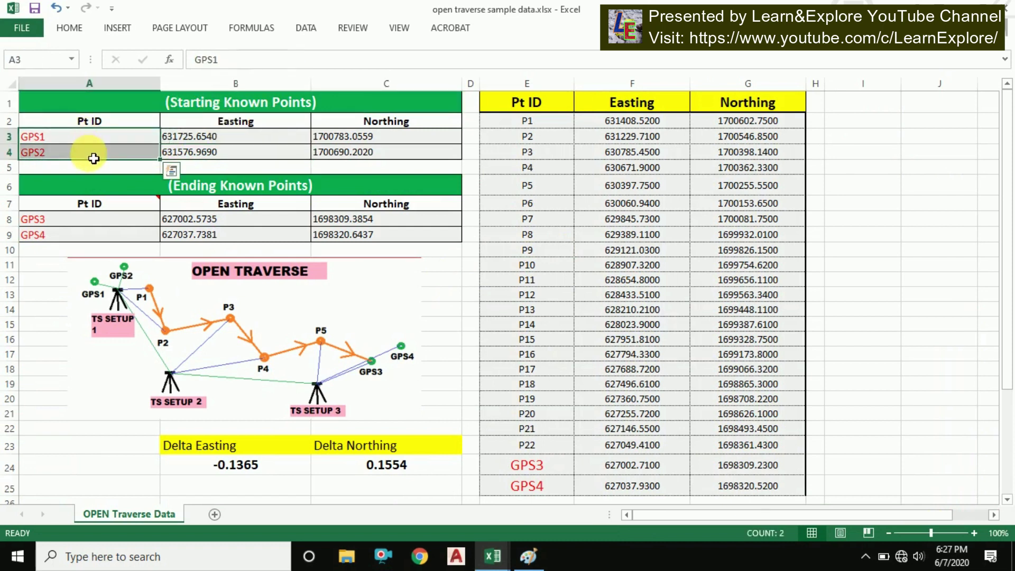
{"action": "left_click", "coordinate": [106, 217]}
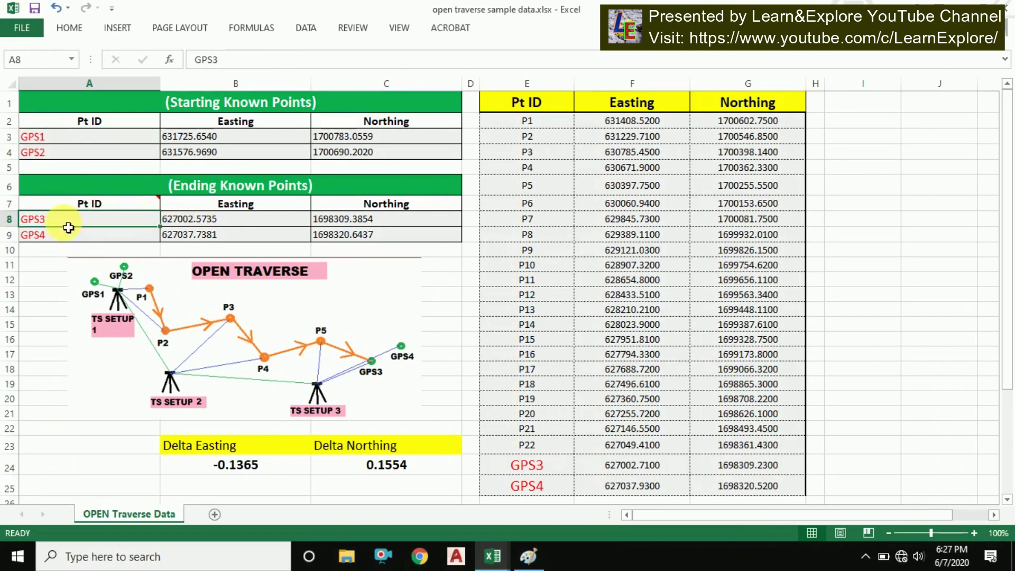
{"action": "left_click_drag", "start_coordinate": [66, 225], "coordinate": [64, 235]}
{"action": "left_click", "coordinate": [277, 186]}
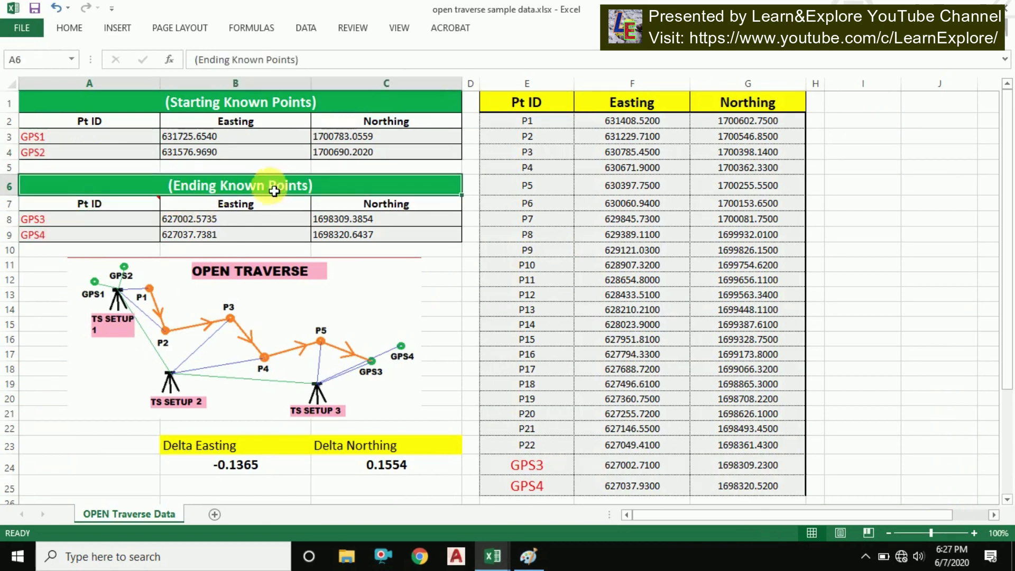
{"action": "left_click", "coordinate": [243, 105]}
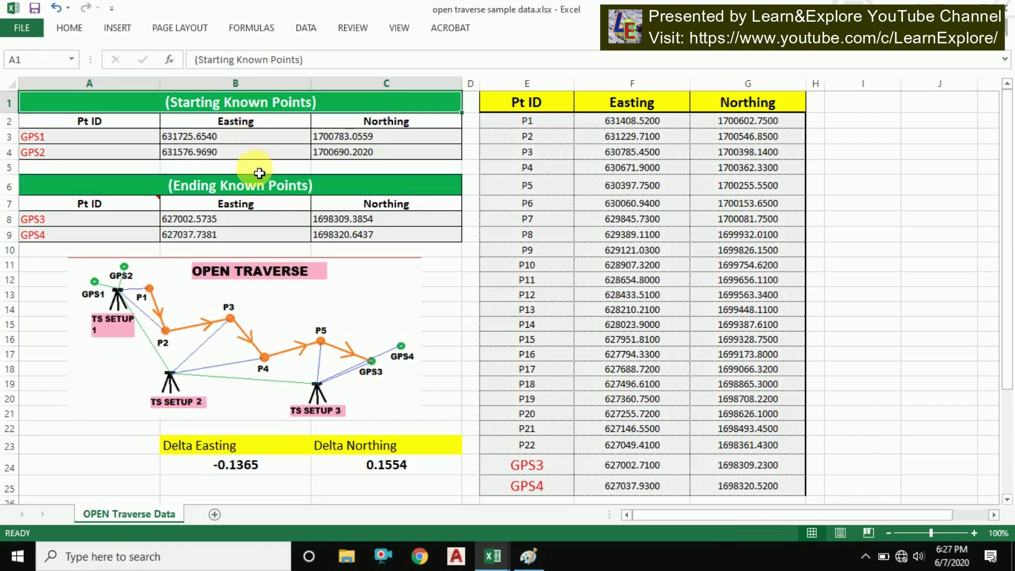
{"action": "left_click_drag", "start_coordinate": [236, 144], "coordinate": [363, 152]}
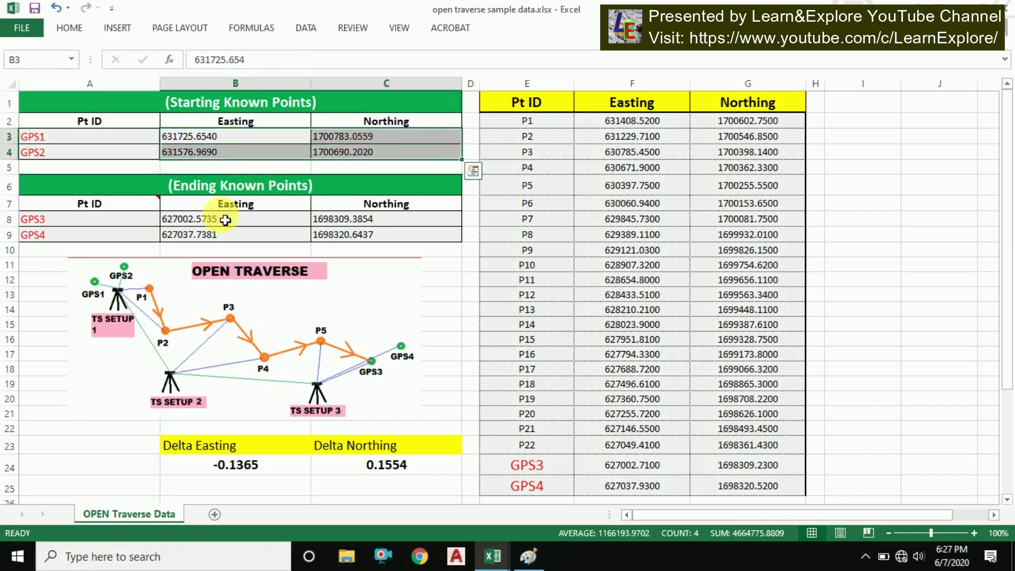
Step: Review traverse points P1 through GPS4, then select the GPS1 and GPS2 rows with coordinates
{"action": "left_click", "coordinate": [562, 221]}
{"action": "left_click_drag", "start_coordinate": [529, 124], "coordinate": [736, 309]}
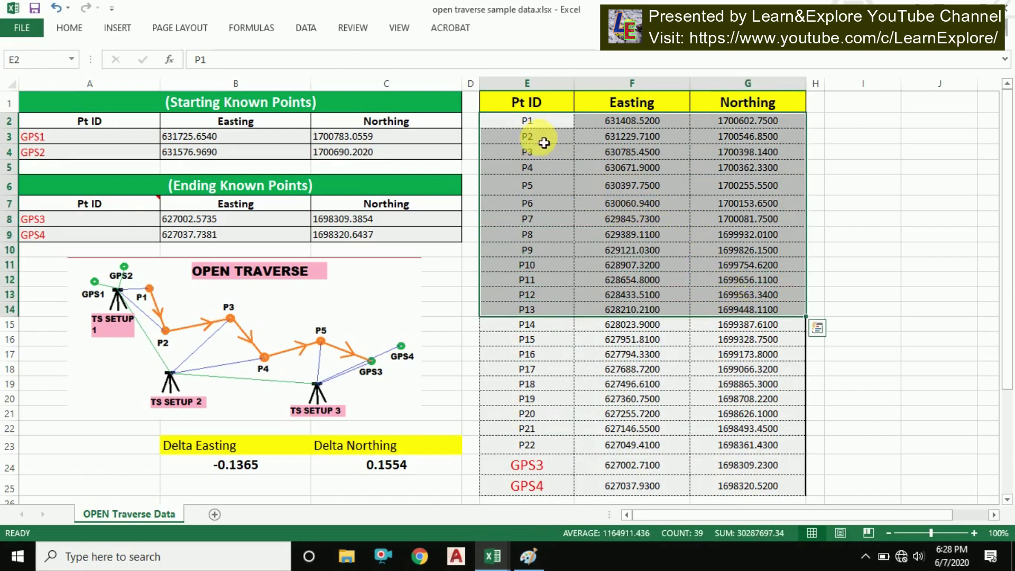
{"action": "left_click", "coordinate": [594, 265]}
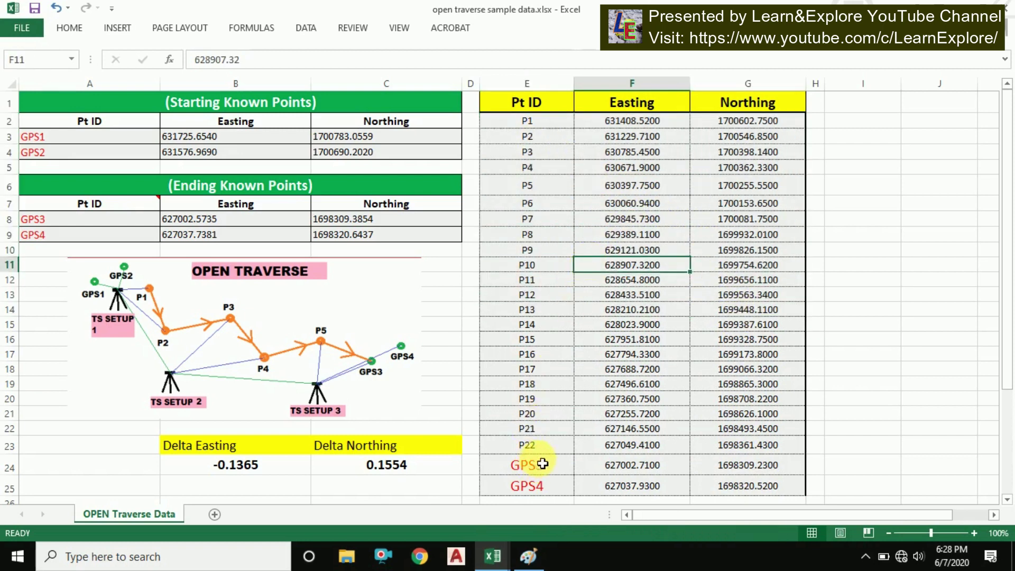
{"action": "left_click_drag", "start_coordinate": [535, 467], "coordinate": [735, 491]}
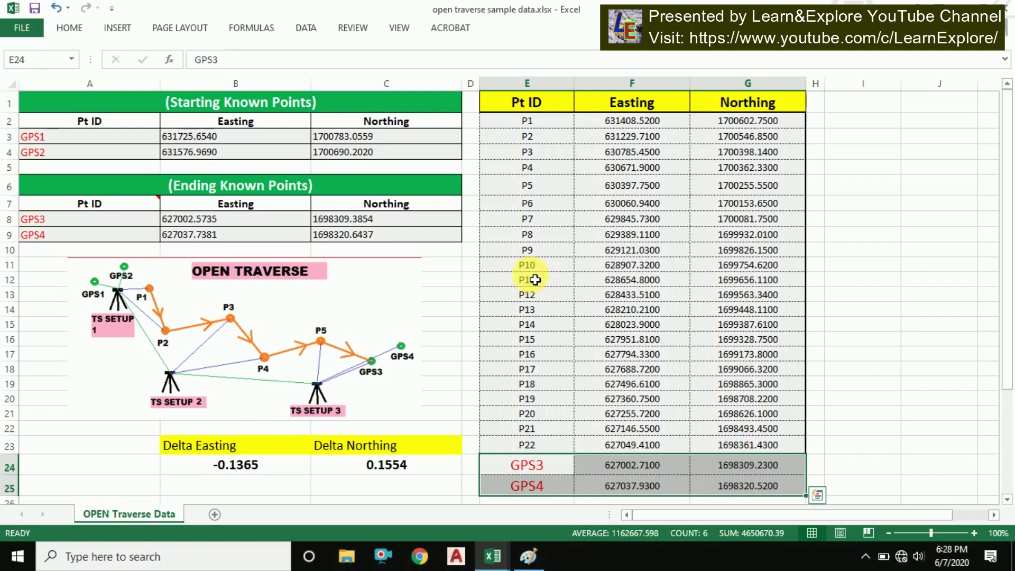
{"action": "left_click", "coordinate": [528, 185]}
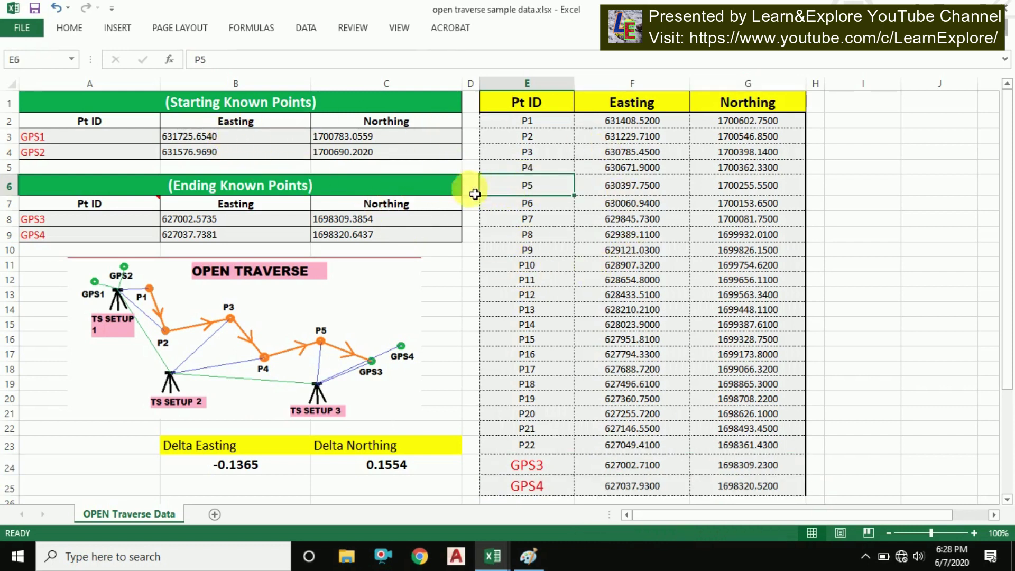
{"action": "left_click_drag", "start_coordinate": [537, 121], "coordinate": [767, 465]}
{"action": "left_click", "coordinate": [584, 239]}
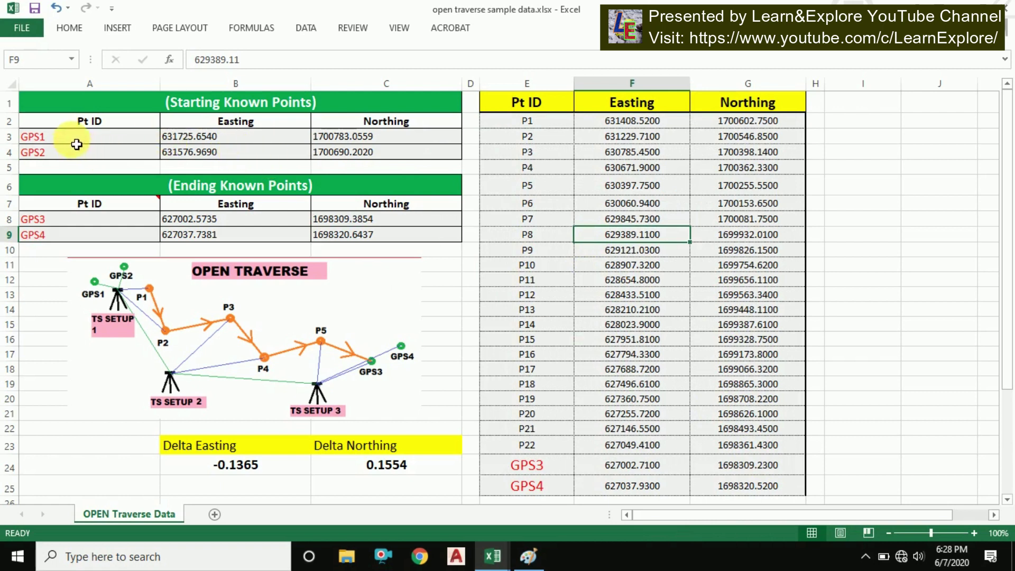
{"action": "left_click", "coordinate": [170, 102]}
{"action": "left_click", "coordinate": [134, 145]}
{"action": "left_click_drag", "start_coordinate": [135, 145], "coordinate": [344, 152]}
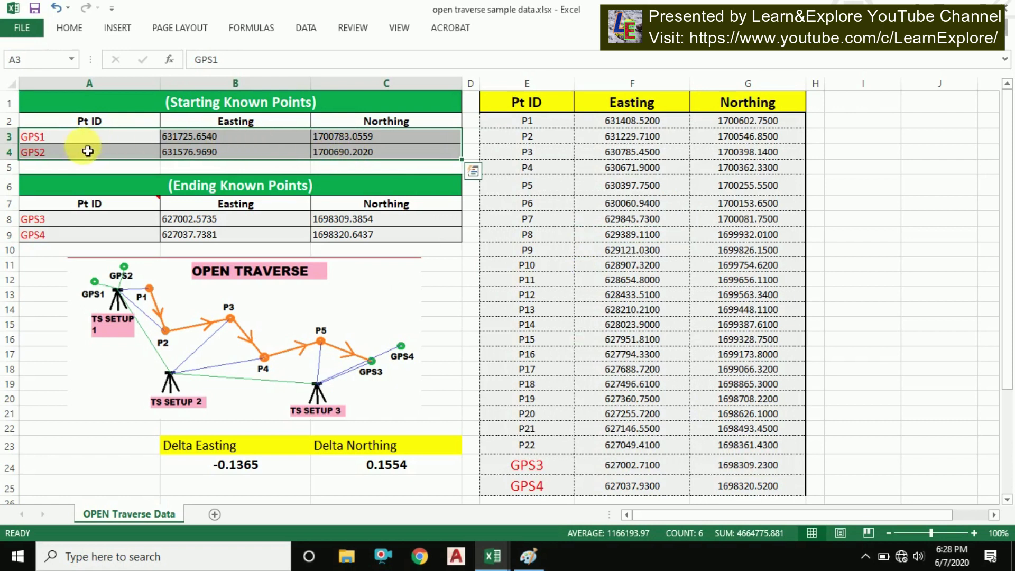
Step: Copy the GPS1 and GPS2 coordinates and paste them as values into the template's Starting Known Points
{"action": "right_click", "coordinate": [256, 149]}
{"action": "left_click", "coordinate": [289, 171]}
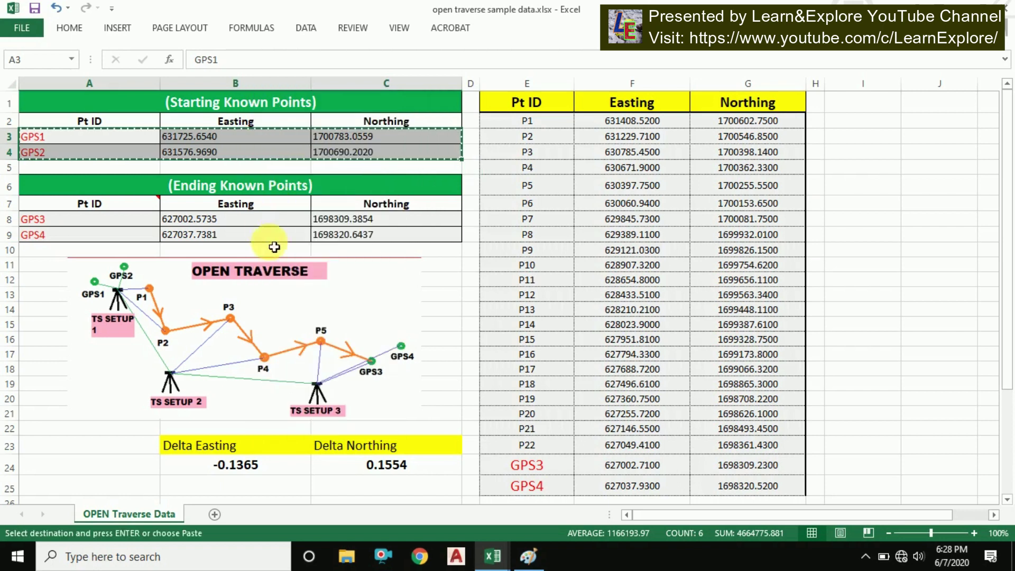
{"action": "key", "text": "ctrl+Tab"}
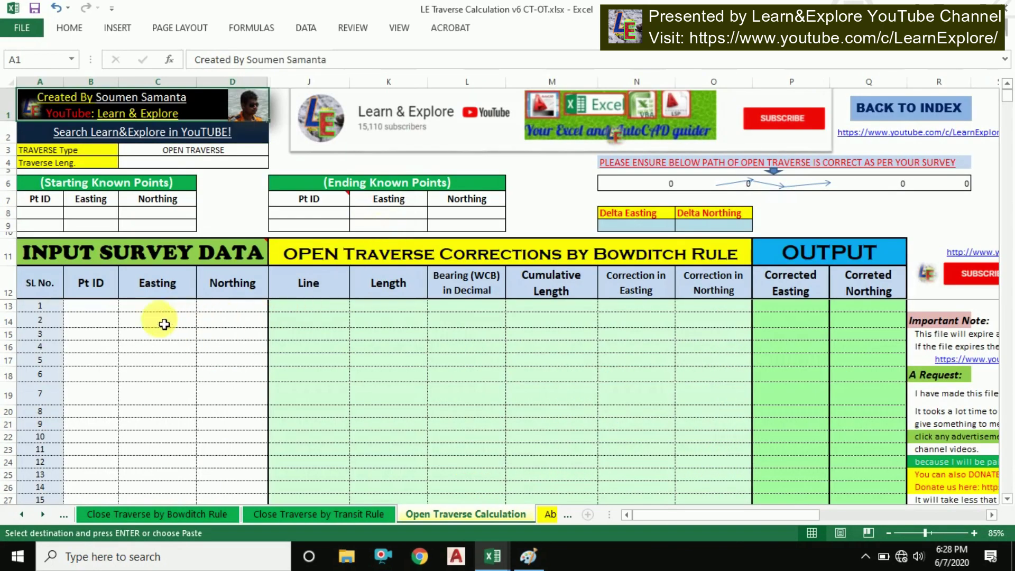
{"action": "left_click", "coordinate": [95, 183]}
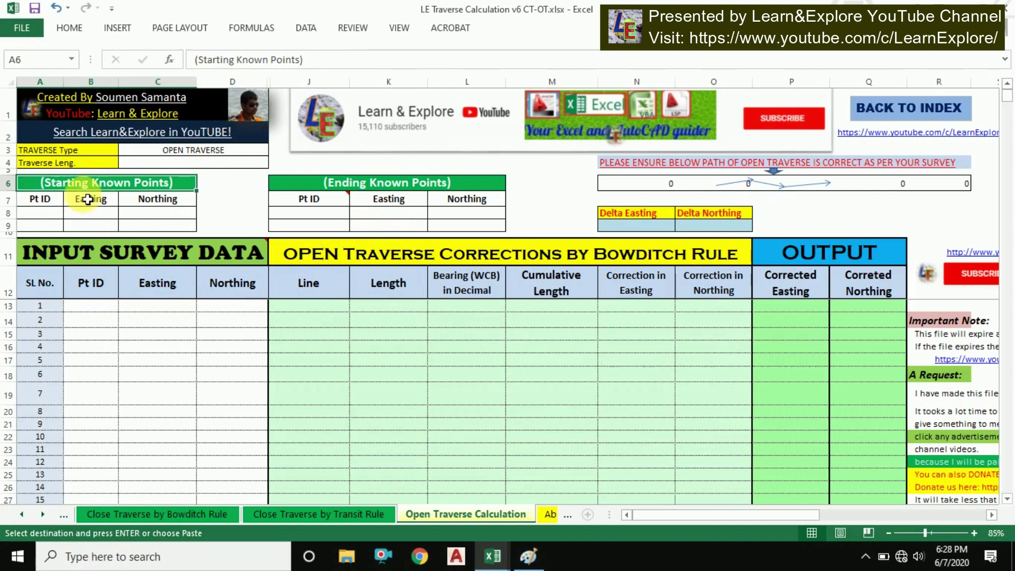
{"action": "right_click", "coordinate": [59, 217]}
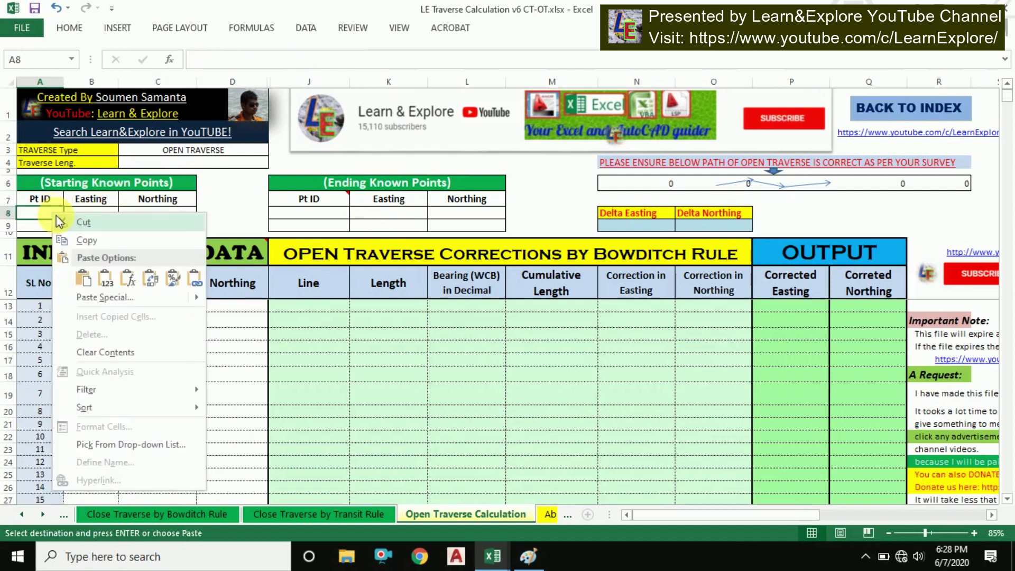
{"action": "left_click", "coordinate": [108, 276]}
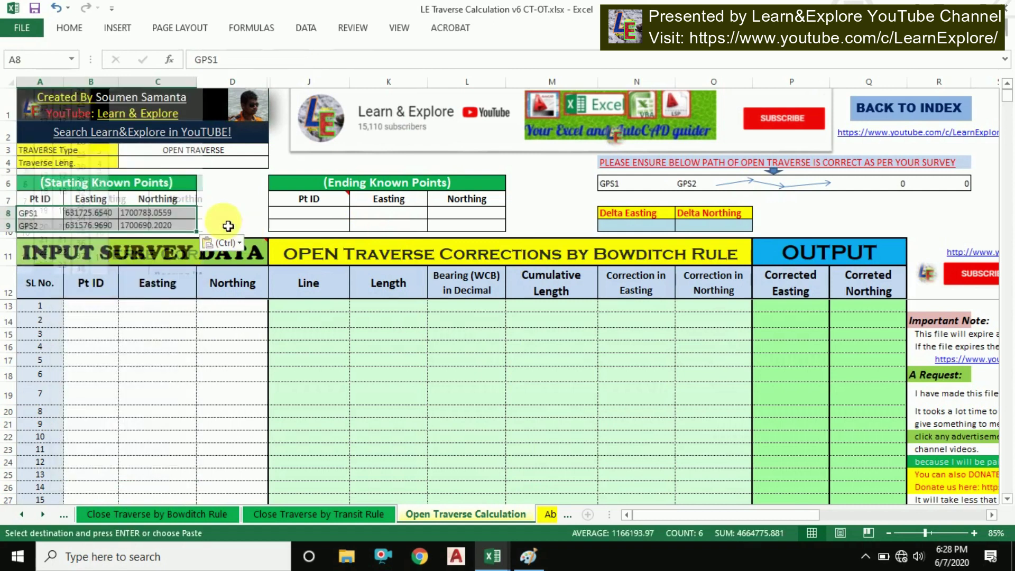
{"action": "left_click", "coordinate": [313, 212]}
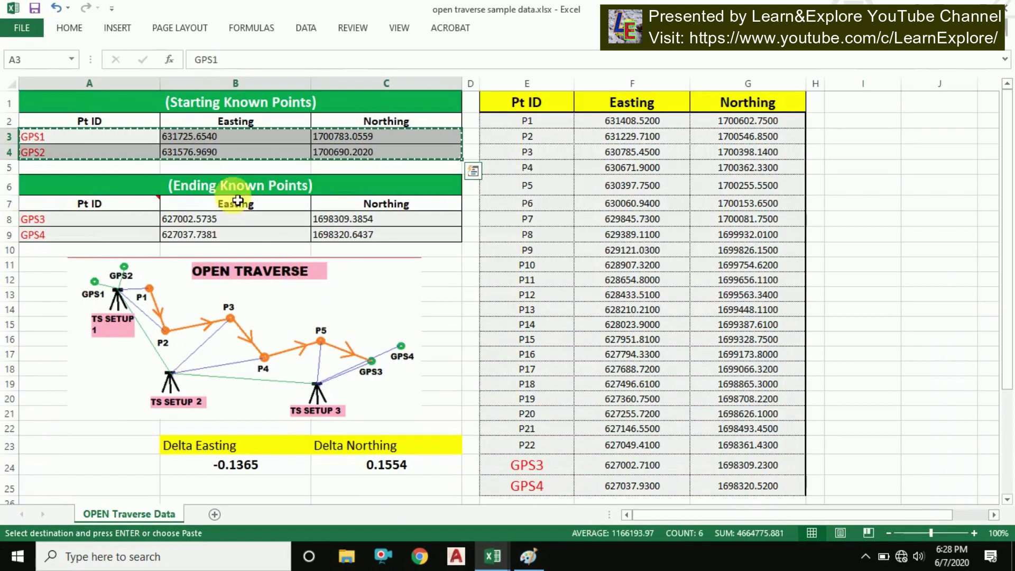
Step: Copy GPS3 and GPS4 coordinates and paste them as values into the template's Ending Known Points at J8
{"action": "left_click_drag", "start_coordinate": [79, 217], "coordinate": [363, 229]}
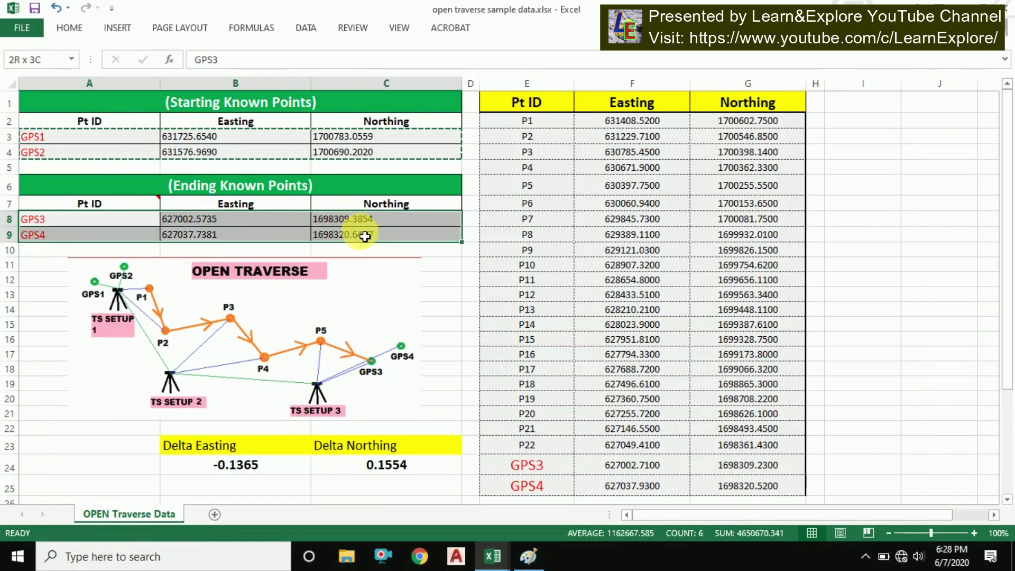
{"action": "right_click", "coordinate": [101, 222]}
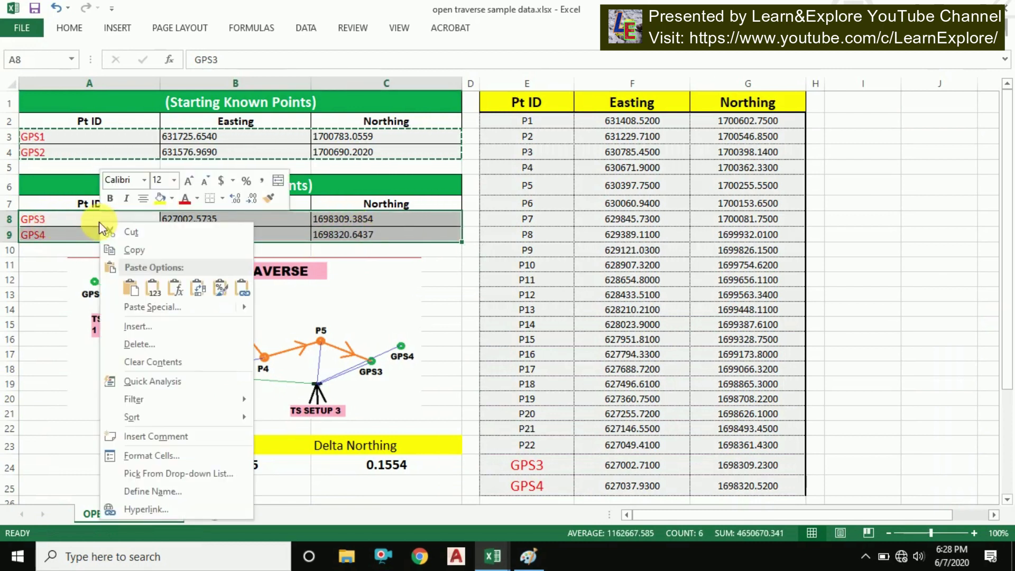
{"action": "left_click", "coordinate": [135, 250]}
{"action": "key", "text": "ctrl+Tab"}
{"action": "left_click", "coordinate": [308, 213]}
{"action": "right_click", "coordinate": [308, 213]}
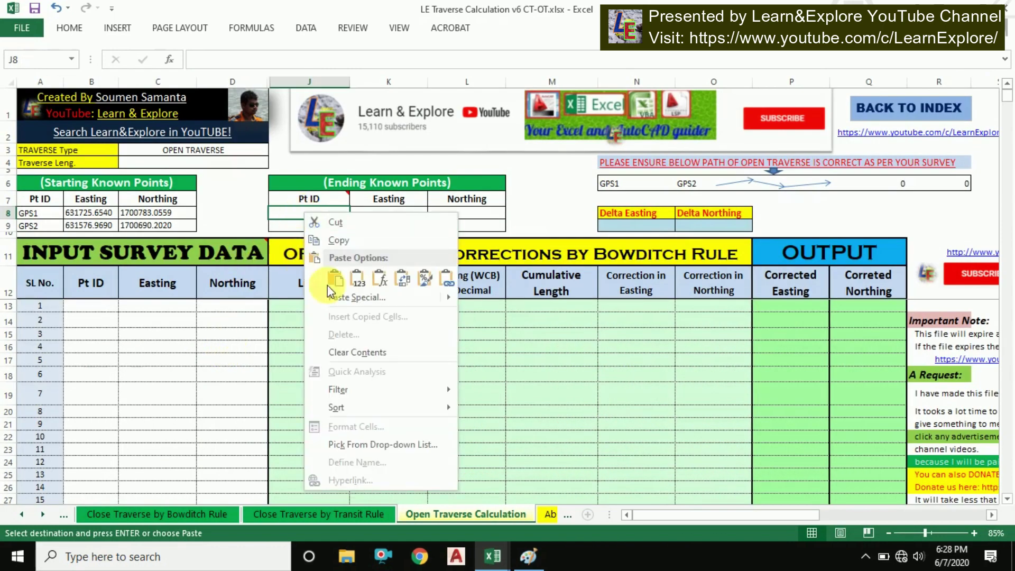
{"action": "left_click", "coordinate": [356, 277]}
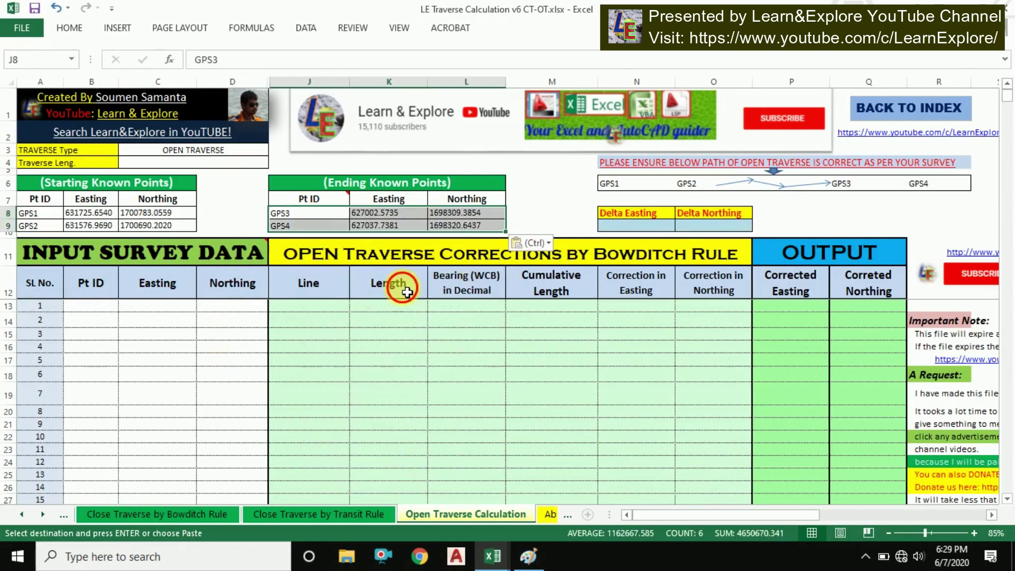
{"action": "left_click", "coordinate": [382, 284]}
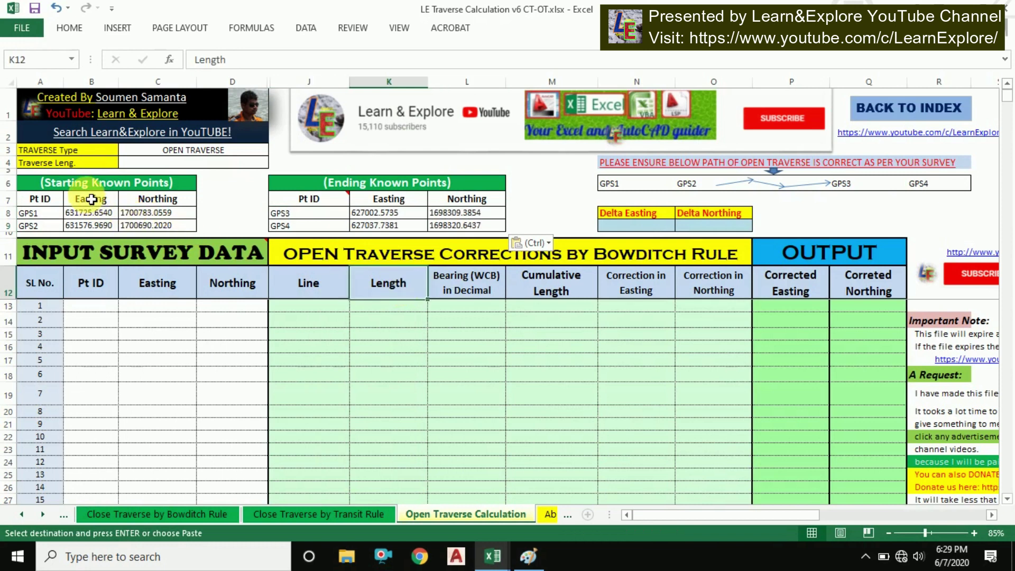
{"action": "left_click", "coordinate": [388, 200]}
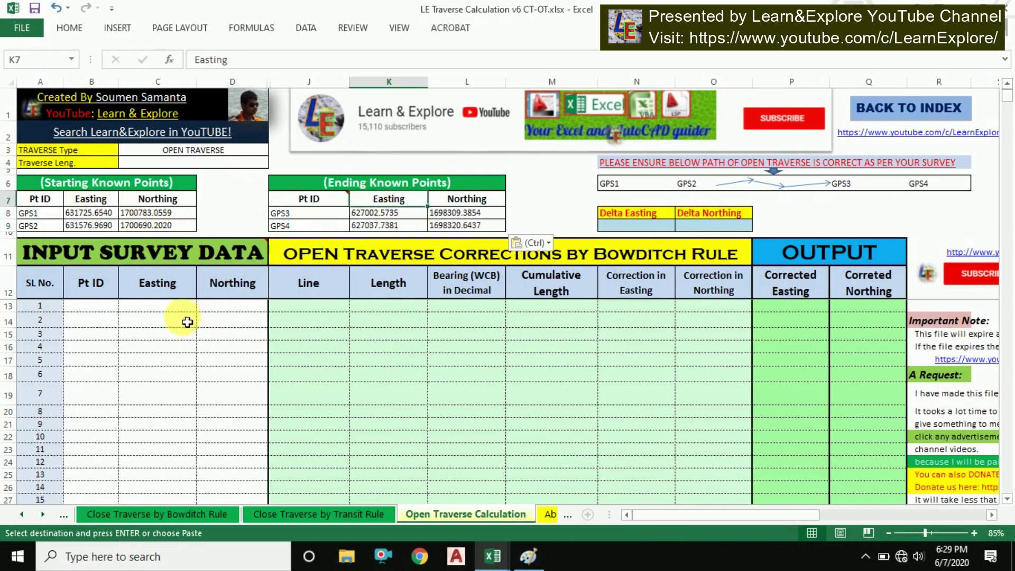
Step: Cancel the pending copy and select traverse points P1 through GPS4 in the sample data workbook
{"action": "left_click", "coordinate": [84, 307]}
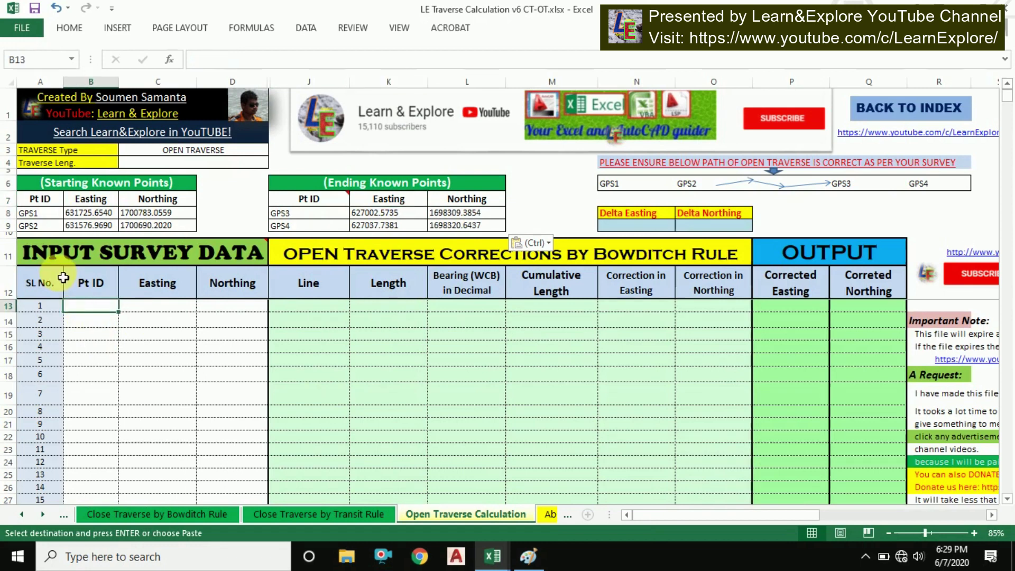
{"action": "key", "text": "Escape"}
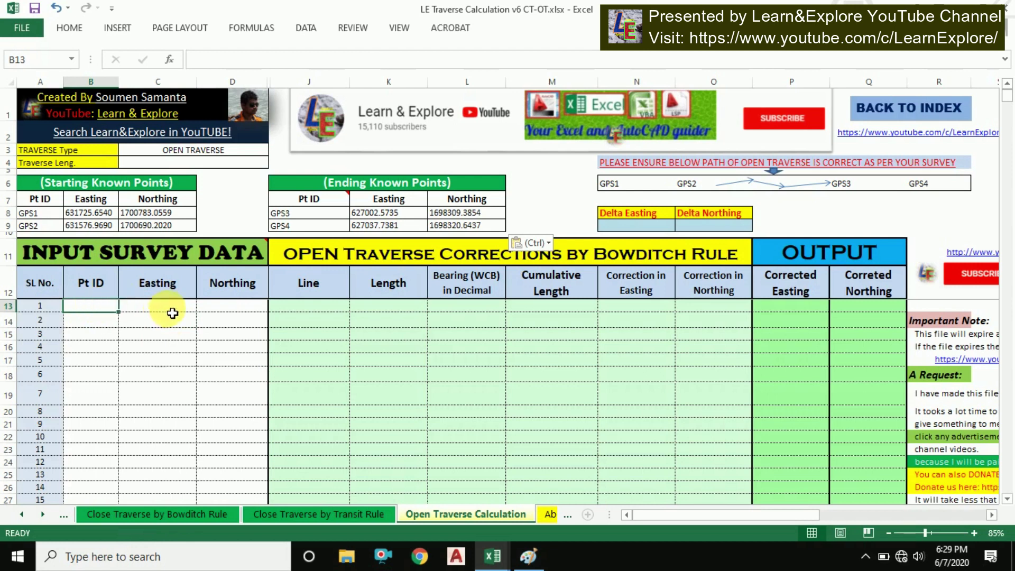
{"action": "key", "text": "alt+Tab"}
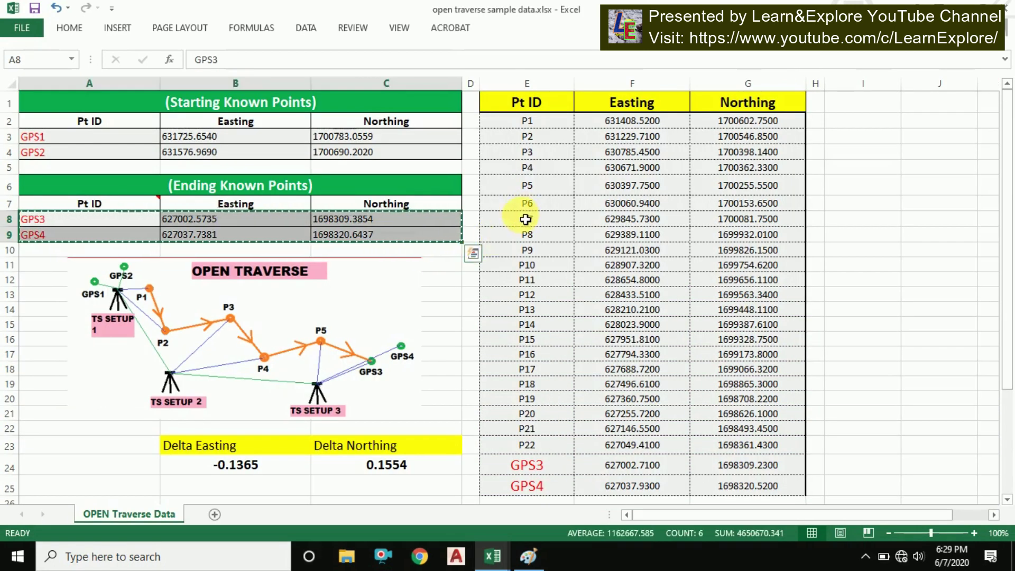
{"action": "left_click", "coordinate": [522, 123]}
{"action": "mouse_move", "coordinate": [530, 125]}
{"action": "left_mouse_down"}
{"action": "mouse_move", "coordinate": [652, 163]}
{"action": "mouse_move", "coordinate": [756, 324]}
{"action": "mouse_move", "coordinate": [756, 485]}
{"action": "left_mouse_up"}
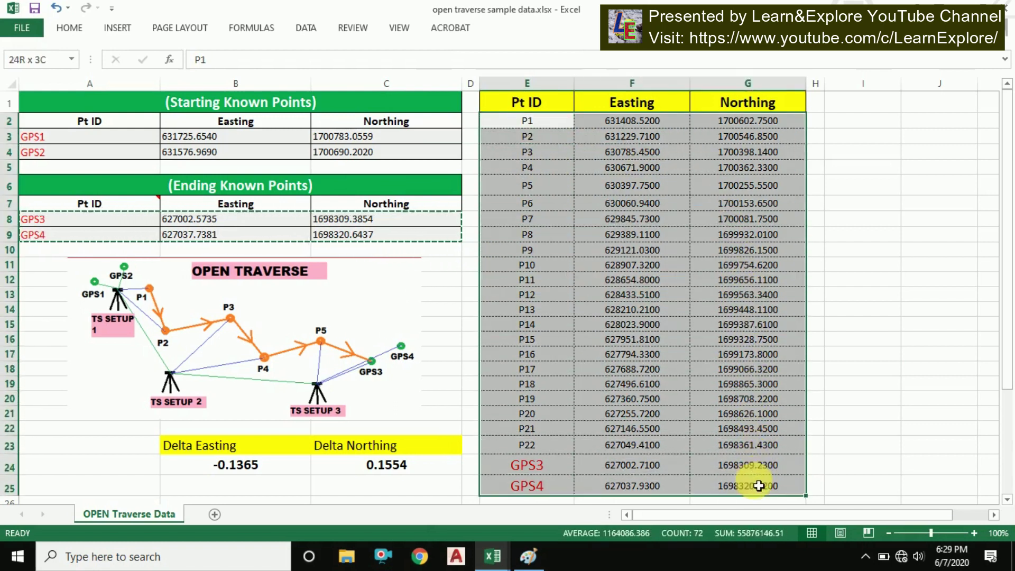
Step: Copy the P1–P22, GPS3 and GPS4 points and paste them as values into the template input table at B13
{"action": "right_click", "coordinate": [547, 152]}
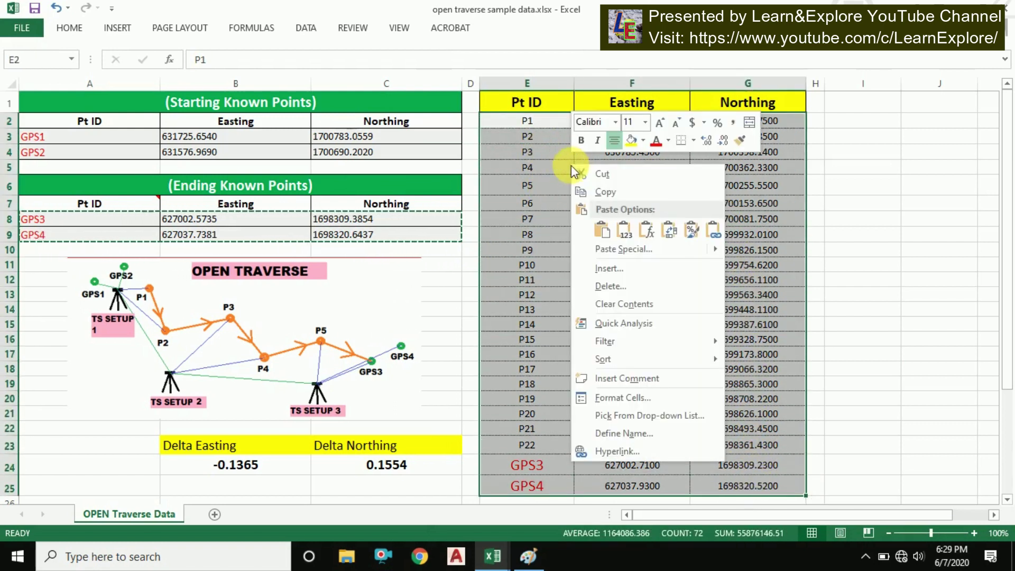
{"action": "left_click", "coordinate": [595, 191]}
{"action": "key", "text": "alt+Tab"}
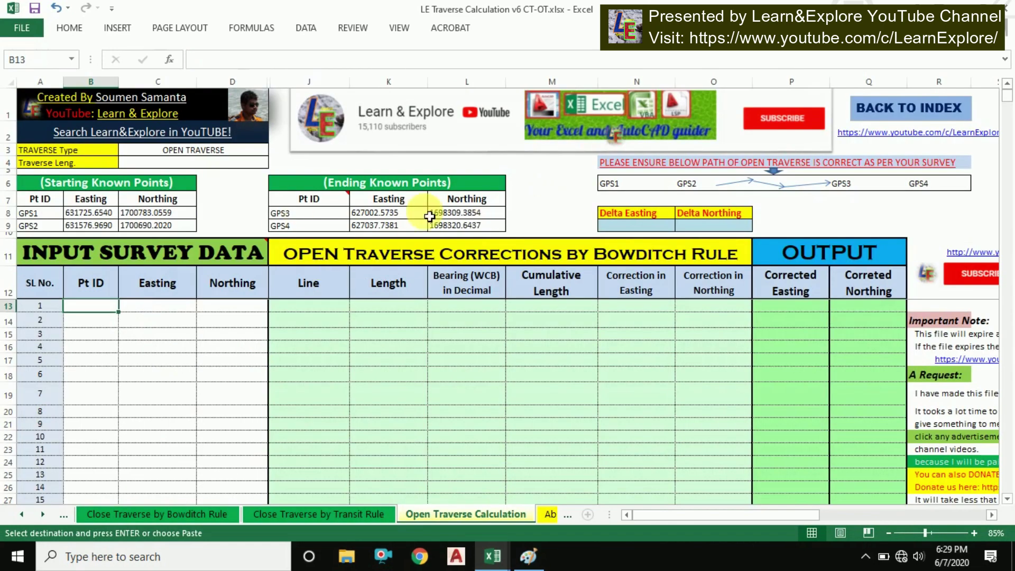
{"action": "right_click", "coordinate": [101, 308]}
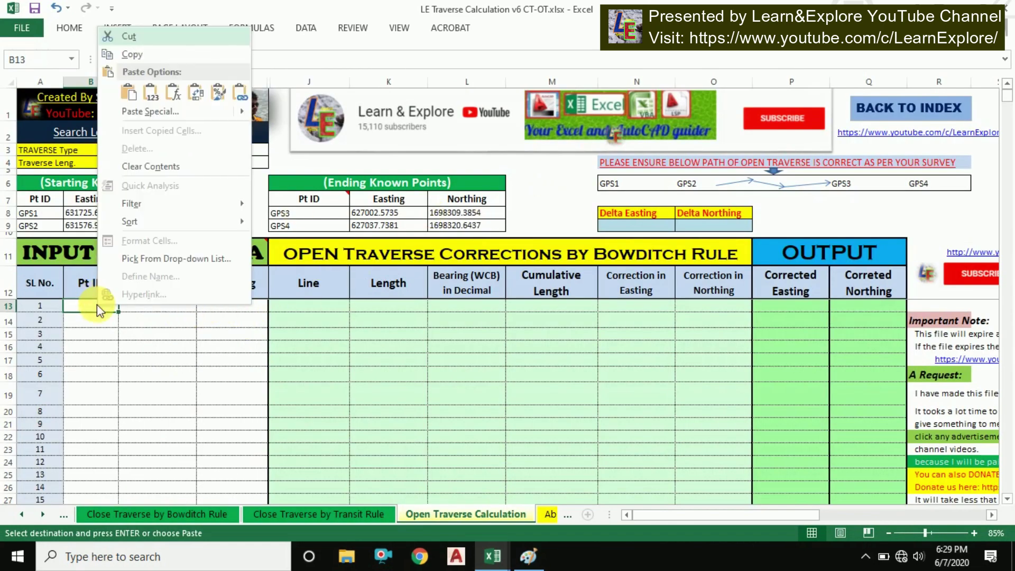
{"action": "left_click", "coordinate": [153, 110]}
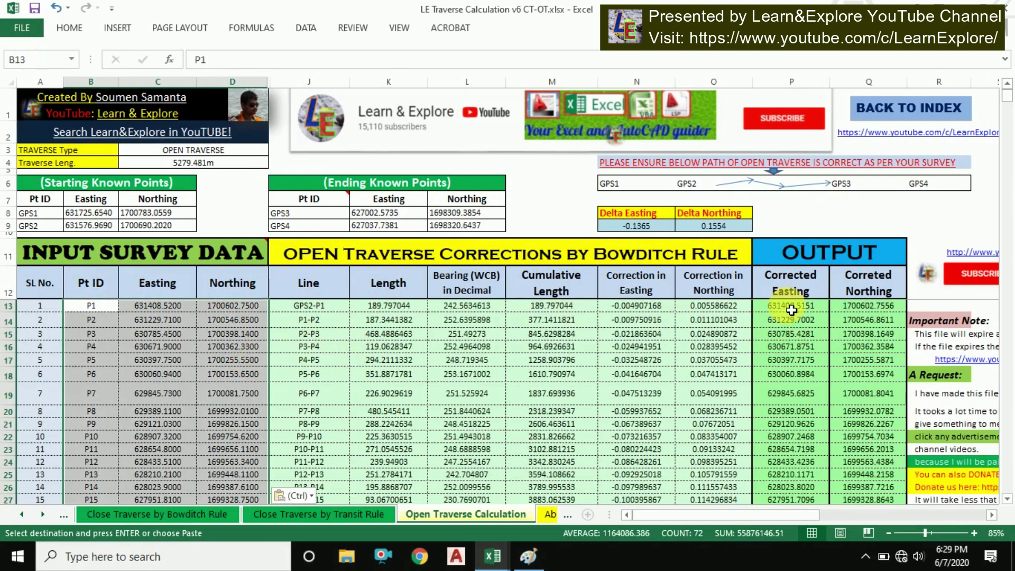
Step: Review the corrected coordinates and the corrected easting and cumulative length formulas
{"action": "left_click_drag", "start_coordinate": [792, 310], "coordinate": [877, 436]}
{"action": "left_click_drag", "start_coordinate": [792, 306], "coordinate": [804, 351]}
{"action": "left_click", "coordinate": [795, 347]}
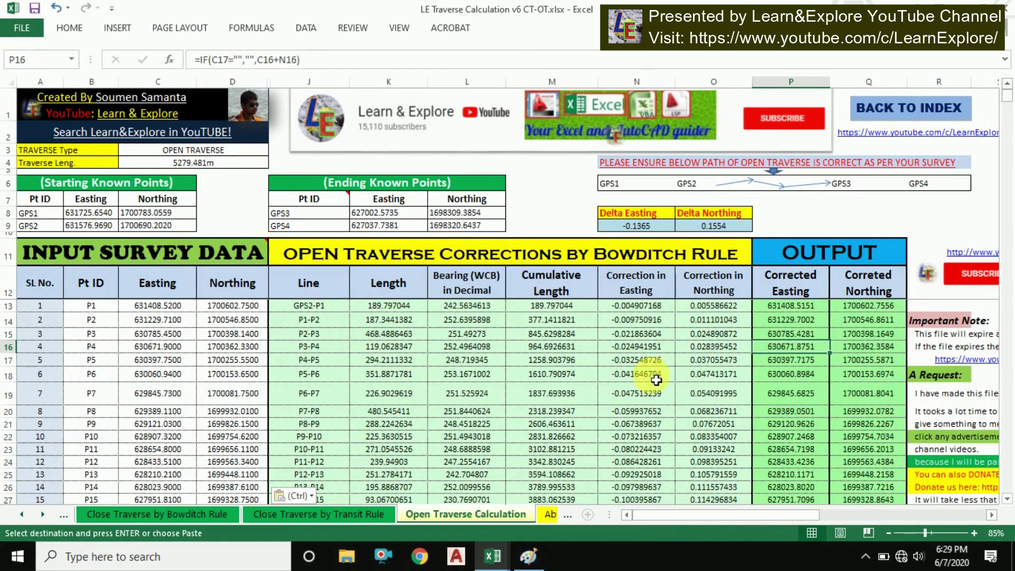
{"action": "left_click", "coordinate": [550, 359]}
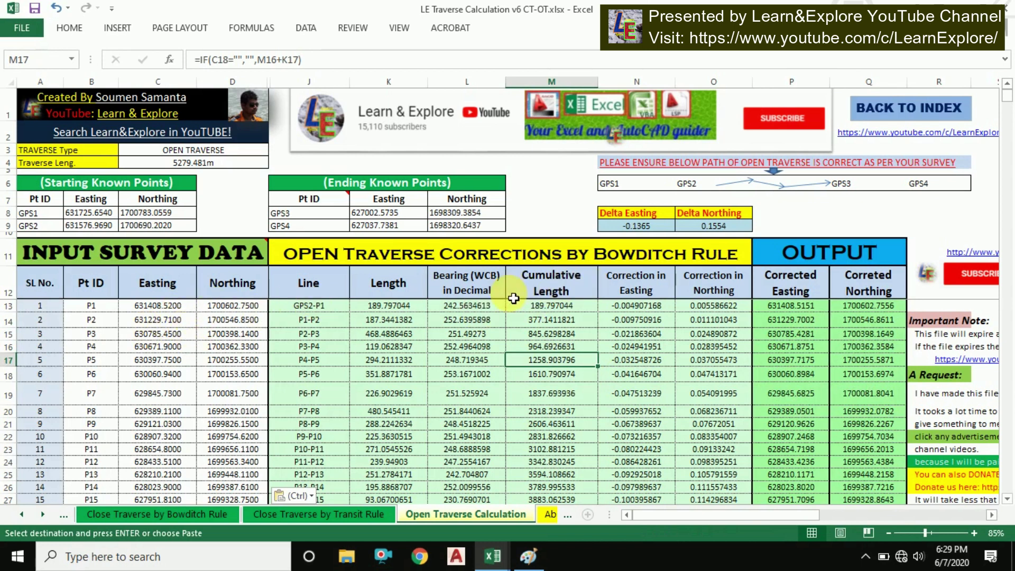
{"action": "key", "text": "ctrl+Tab"}
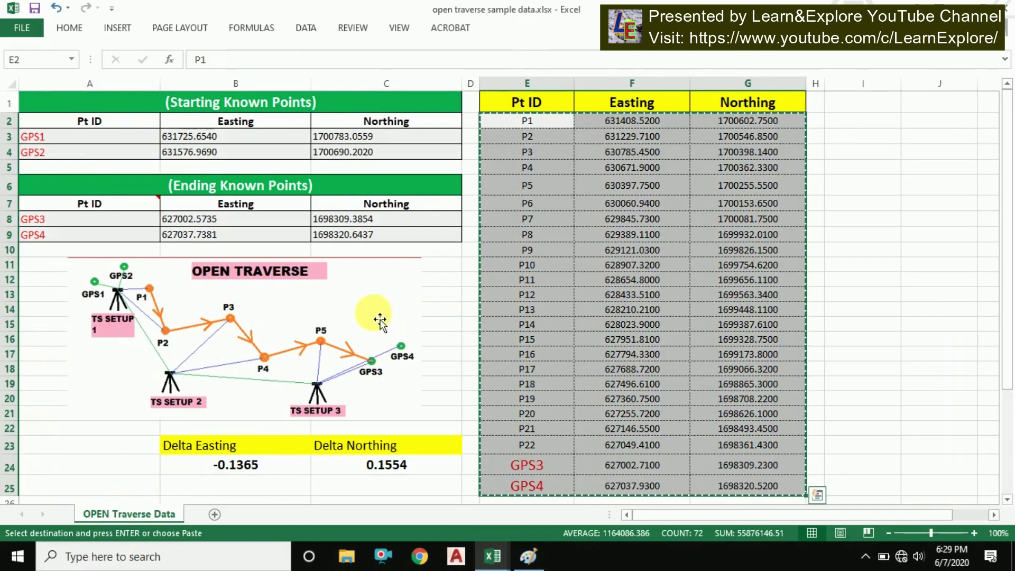
{"action": "left_click", "coordinate": [391, 312]}
{"action": "left_click", "coordinate": [576, 297]}
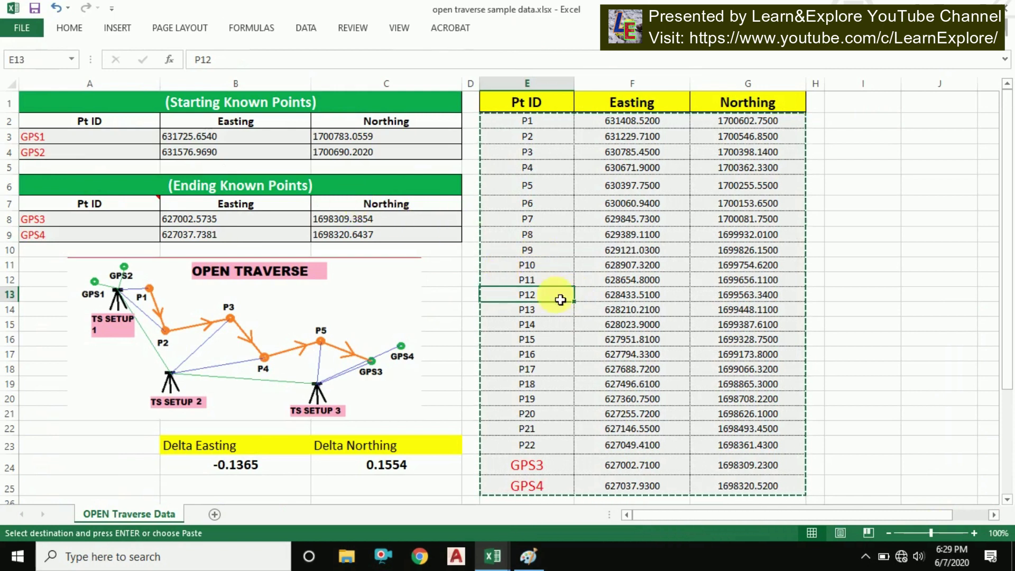
{"action": "left_click", "coordinate": [532, 469]}
{"action": "left_click_drag", "start_coordinate": [85, 218], "coordinate": [344, 219]}
{"action": "left_click", "coordinate": [209, 226]}
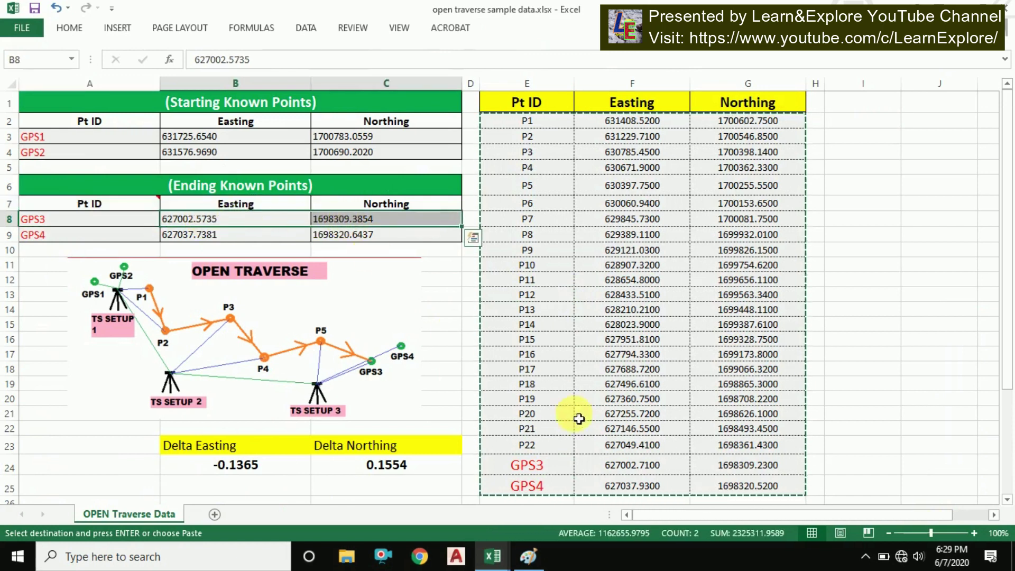
{"action": "left_click", "coordinate": [542, 472]}
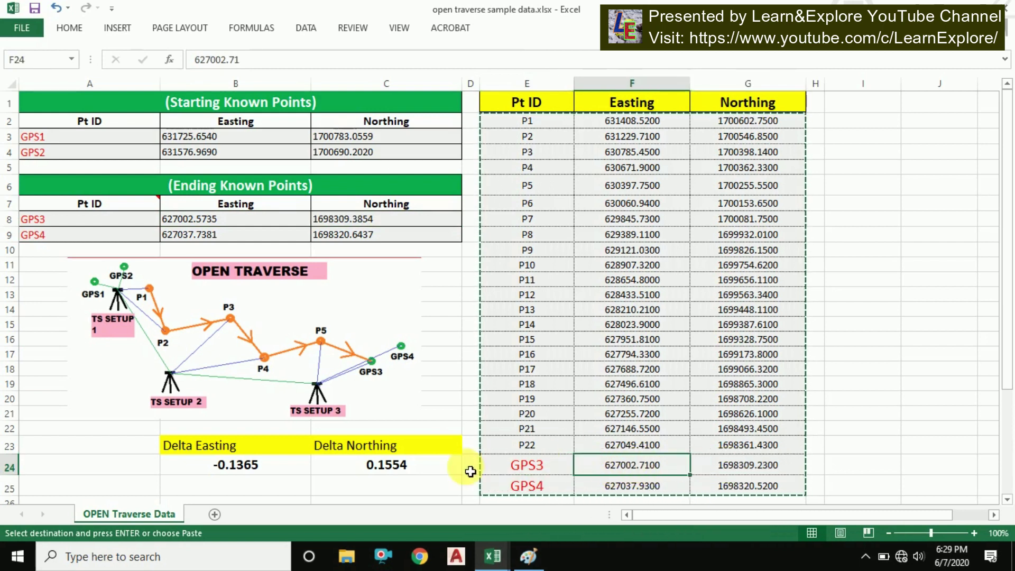
{"action": "left_click_drag", "start_coordinate": [392, 476], "coordinate": [267, 470]}
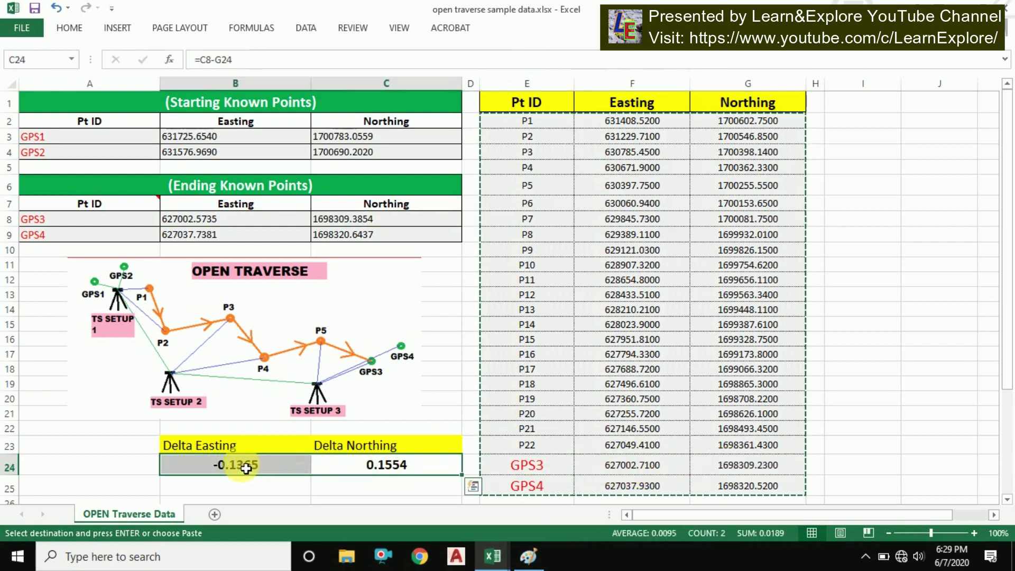
{"action": "left_click", "coordinate": [205, 449]}
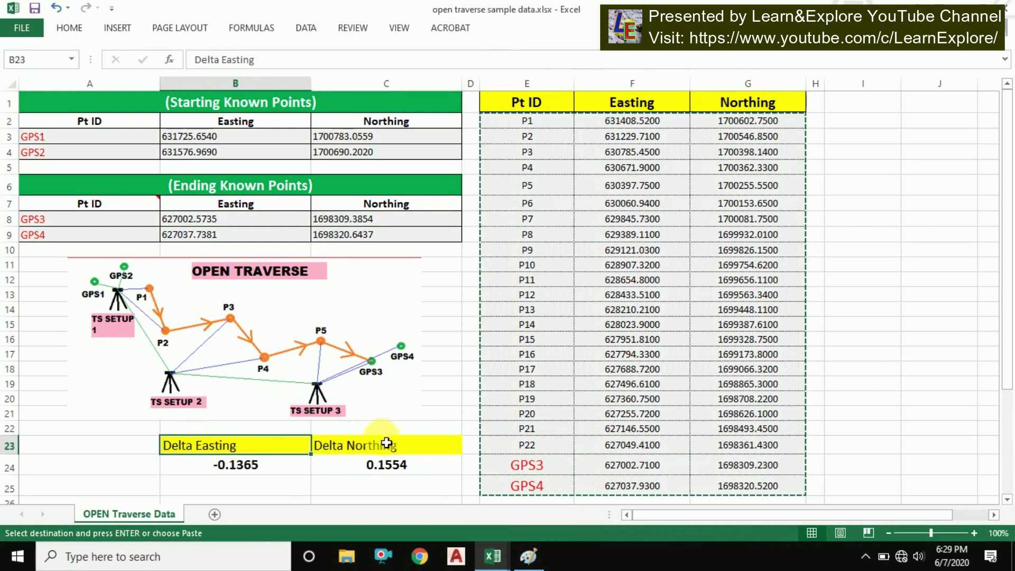
{"action": "left_click", "coordinate": [263, 472]}
{"action": "left_click_drag", "start_coordinate": [263, 472], "coordinate": [365, 468]}
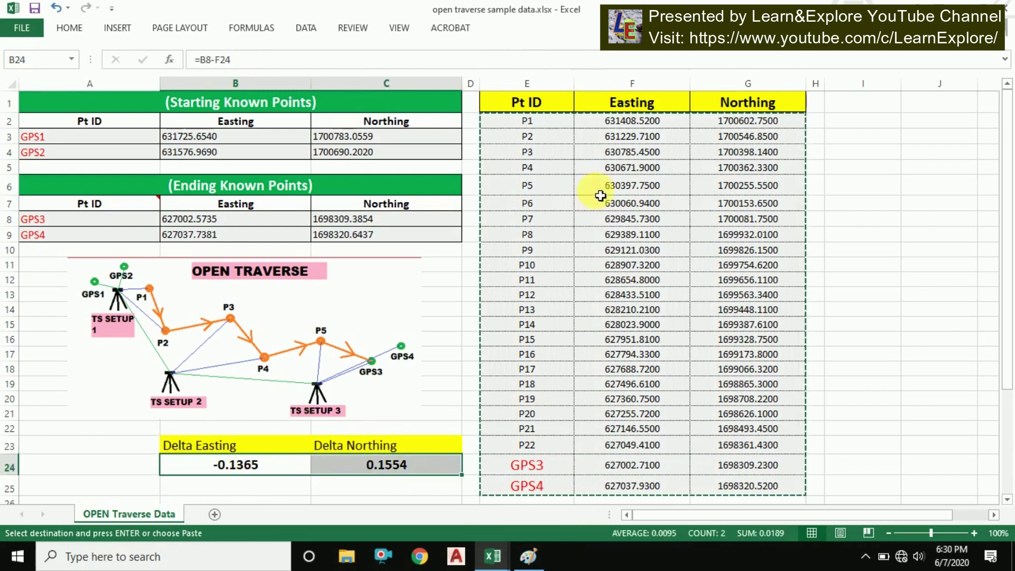
{"action": "left_click_drag", "start_coordinate": [554, 127], "coordinate": [716, 453]}
{"action": "left_click", "coordinate": [632, 398]}
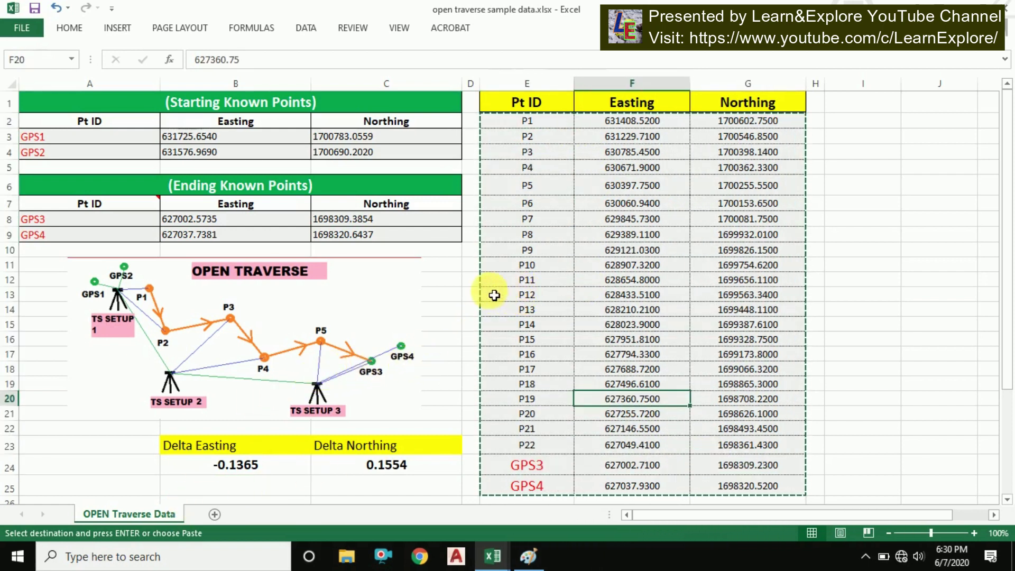
Step: In the template, check line GPS2-P1's length, bearing, cumulative length and easting/northing corrections
{"action": "key", "text": "alt+Tab"}
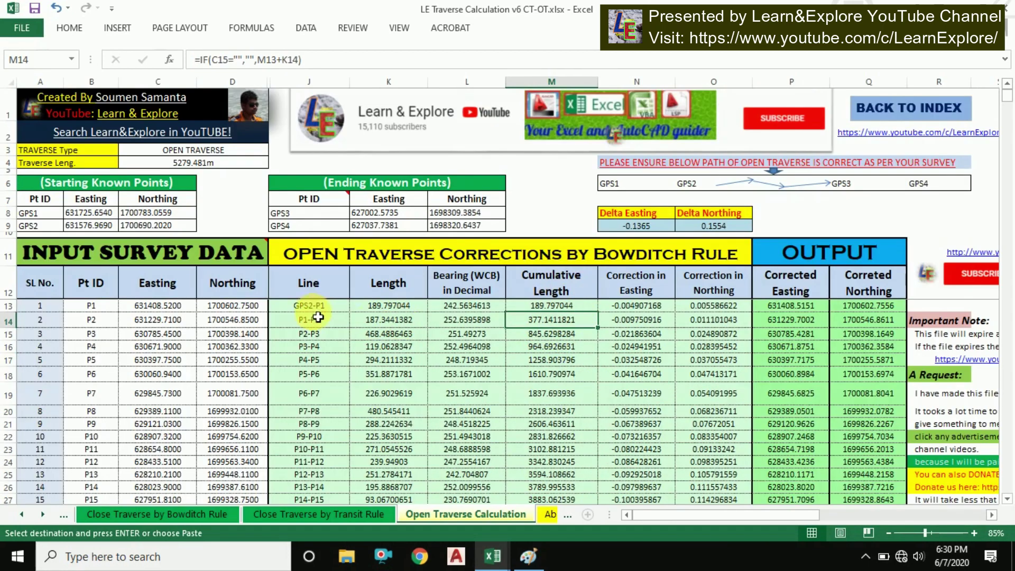
{"action": "left_click", "coordinate": [321, 307]}
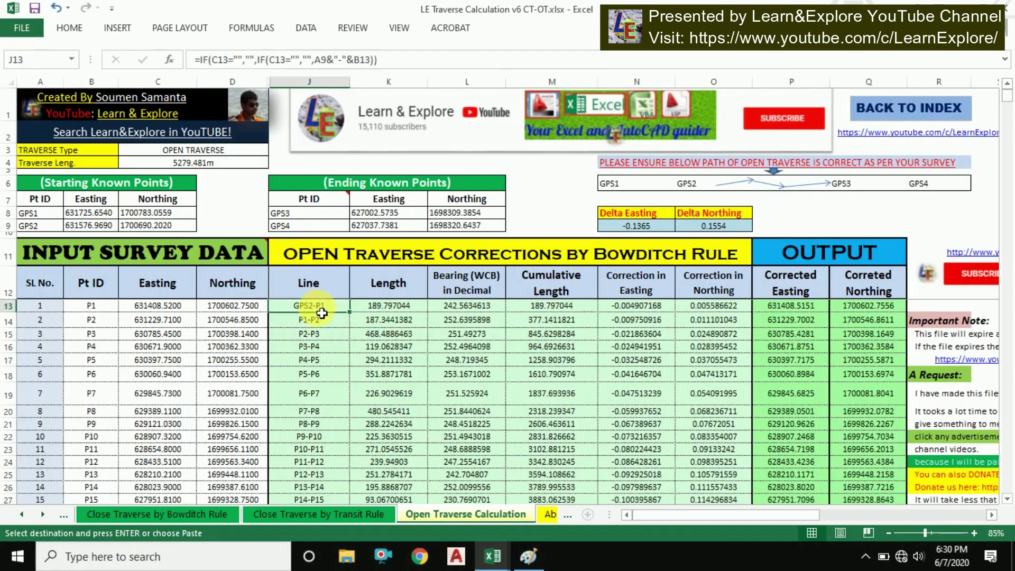
{"action": "left_click", "coordinate": [391, 309]}
{"action": "left_click", "coordinate": [455, 312]}
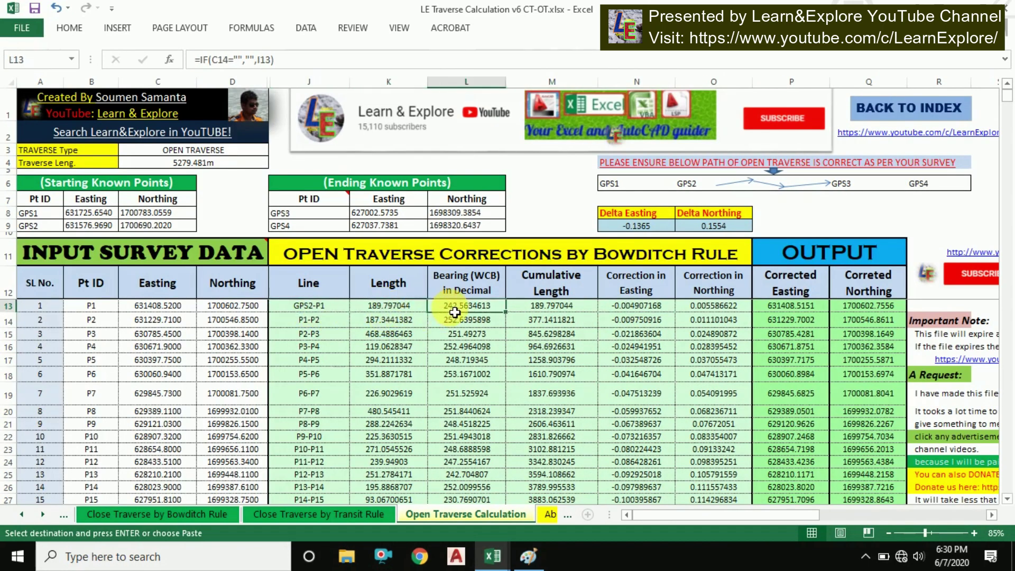
{"action": "left_click", "coordinate": [555, 310]}
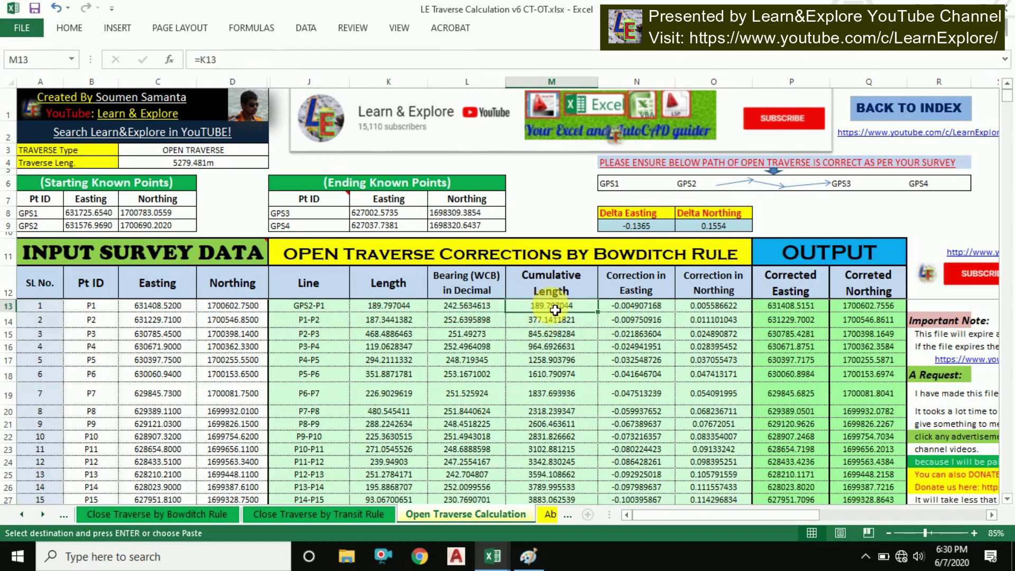
{"action": "left_click", "coordinate": [633, 308]}
{"action": "left_click", "coordinate": [714, 306]}
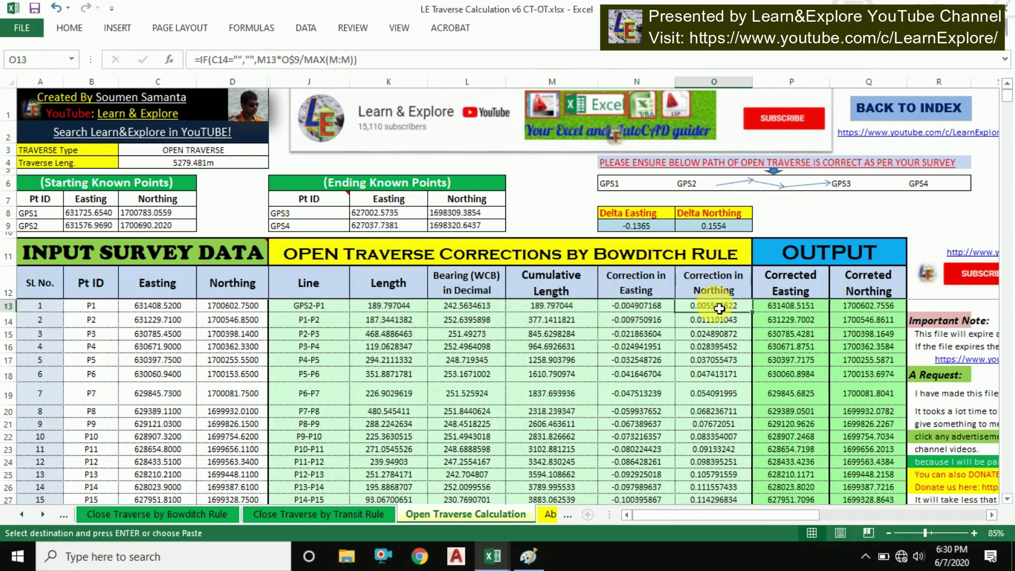
Step: Inspect P22's corrected easting and the easting corrections from the closing line up to the first line
{"action": "scroll", "coordinate": [158, 365], "scroll_direction": "down", "scroll_amount": 2}
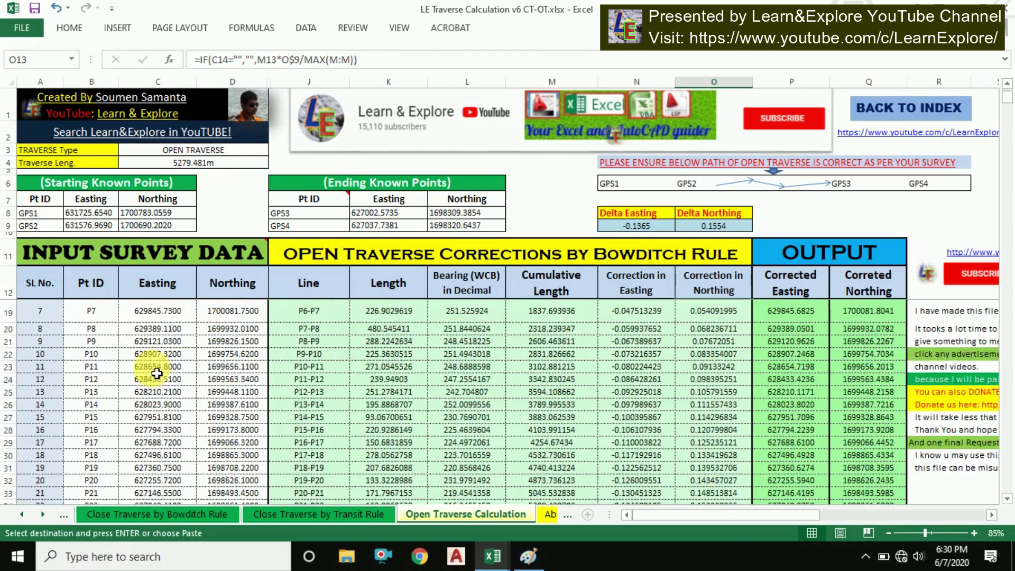
{"action": "scroll", "coordinate": [374, 370], "scroll_direction": "down", "scroll_amount": 2}
{"action": "left_click_drag", "start_coordinate": [90, 432], "coordinate": [207, 458]}
{"action": "left_click", "coordinate": [820, 419]}
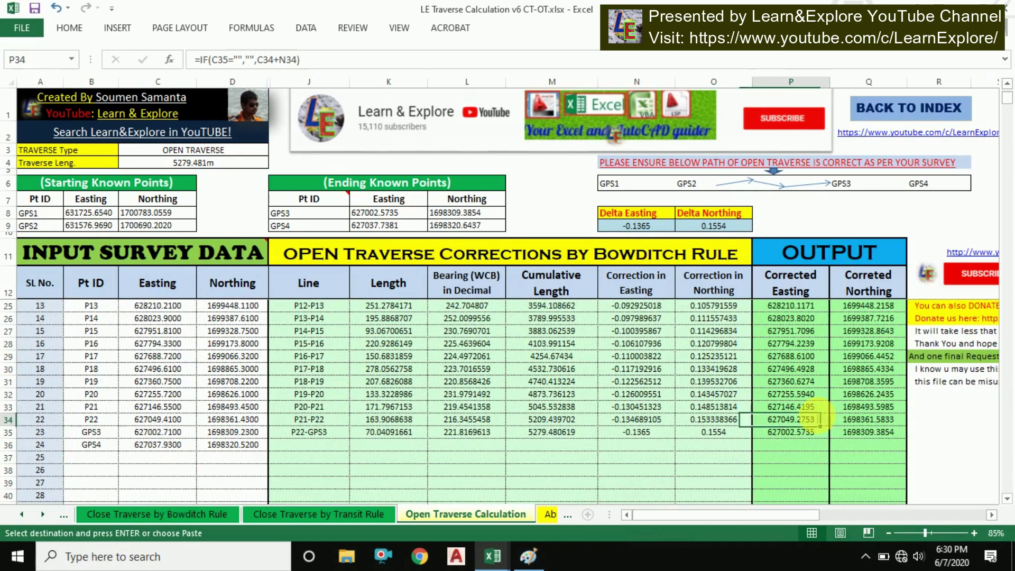
{"action": "scroll", "coordinate": [773, 403], "scroll_direction": "up", "scroll_amount": 3}
{"action": "scroll", "coordinate": [772, 403], "scroll_direction": "down", "scroll_amount": 3}
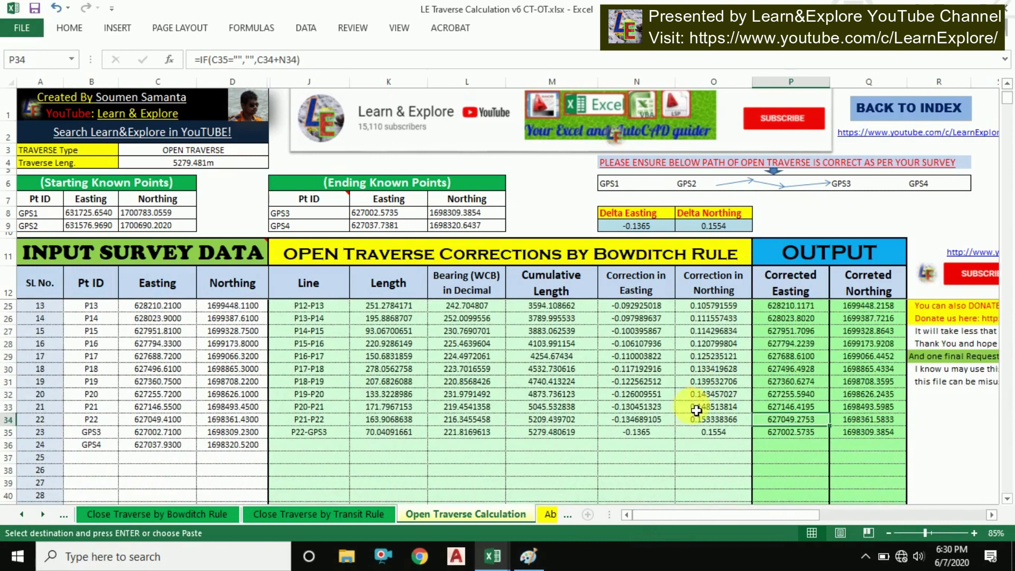
{"action": "left_click", "coordinate": [640, 439]}
{"action": "left_click_drag", "start_coordinate": [648, 440], "coordinate": [720, 430]}
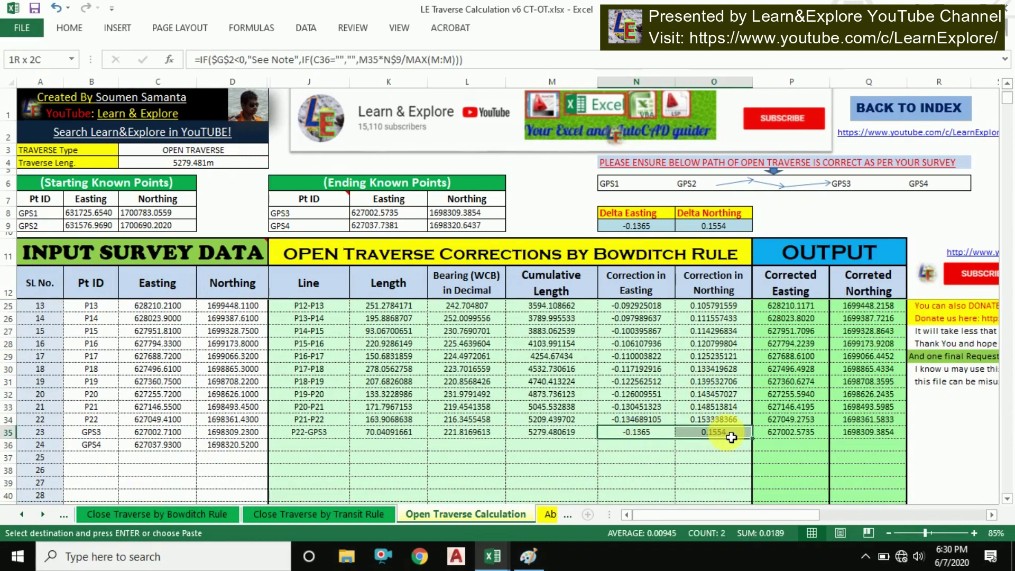
{"action": "left_click_drag", "start_coordinate": [641, 421], "coordinate": [641, 318]}
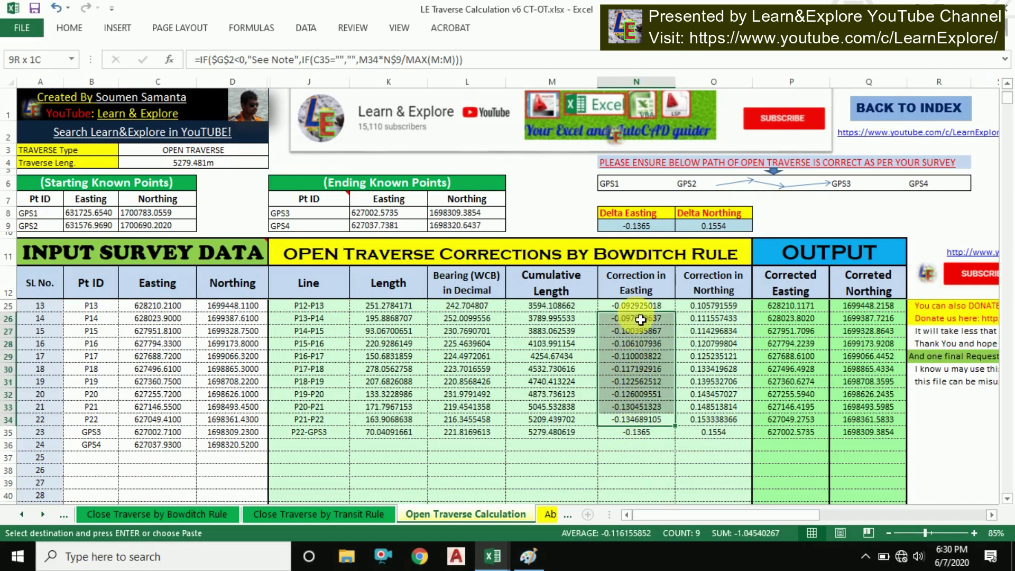
{"action": "scroll", "coordinate": [642, 319], "scroll_direction": "up", "scroll_amount": 4}
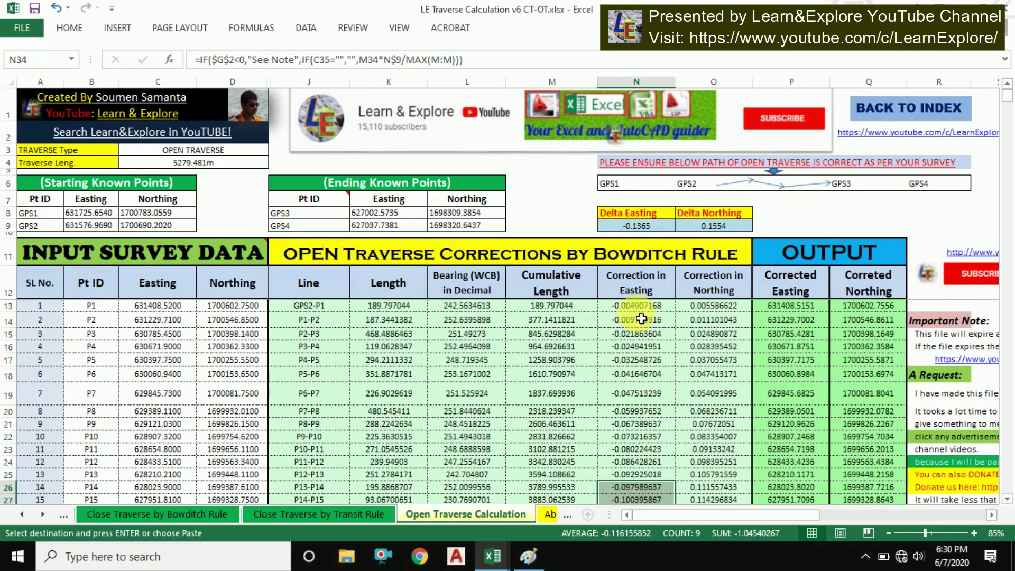
{"action": "left_click", "coordinate": [639, 309]}
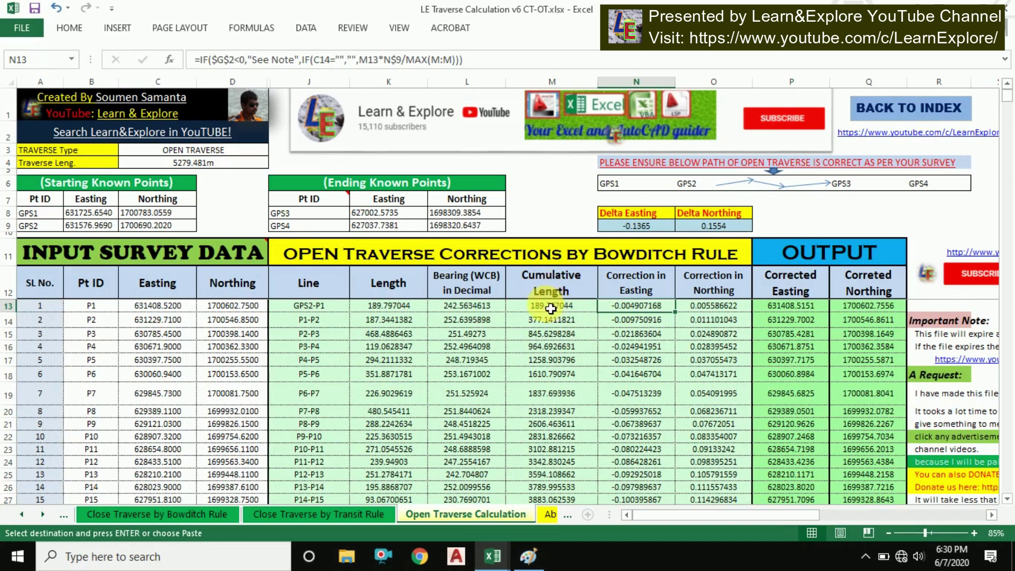
Step: Check input points P4 and P20 and compare GPS3/GPS4 input rows with the Ending Known Points
{"action": "left_click", "coordinate": [129, 346]}
{"action": "scroll", "coordinate": [149, 338], "scroll_direction": "down", "scroll_amount": 1}
{"action": "scroll", "coordinate": [149, 338], "scroll_direction": "down", "scroll_amount": 2}
{"action": "left_click", "coordinate": [98, 470]}
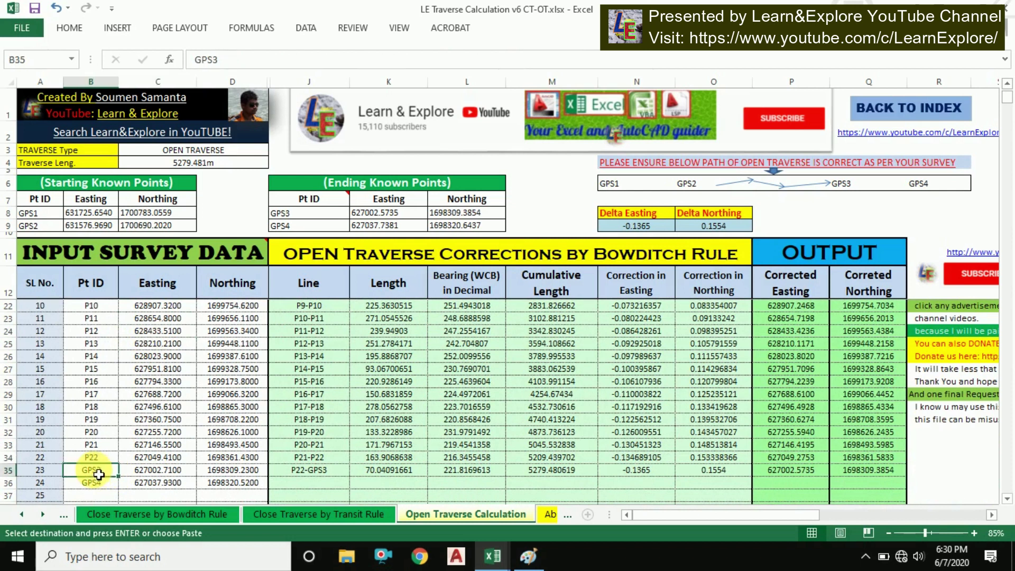
{"action": "left_click_drag", "start_coordinate": [99, 474], "coordinate": [236, 483]}
{"action": "left_click", "coordinate": [216, 436]}
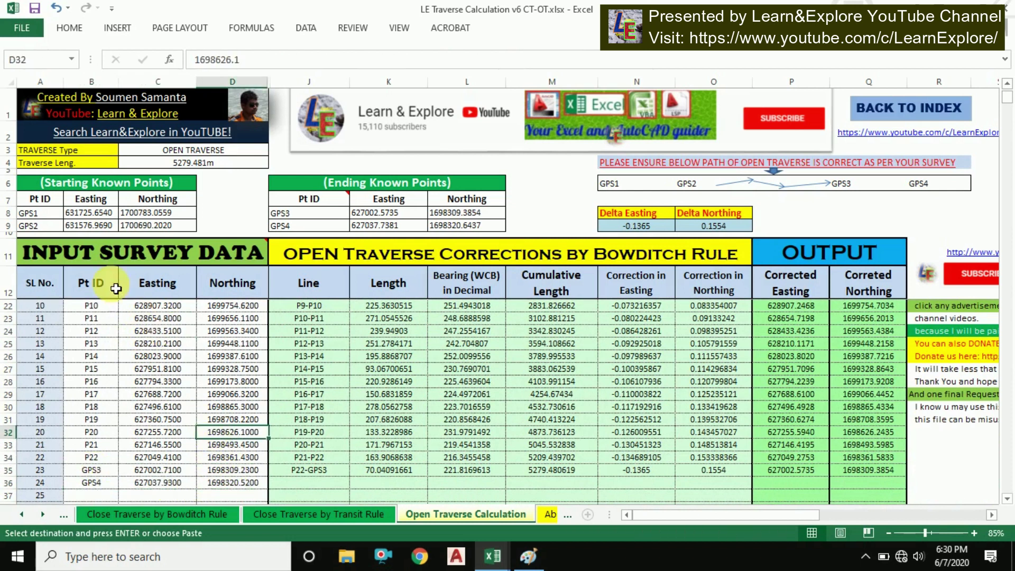
{"action": "left_click_drag", "start_coordinate": [295, 219], "coordinate": [300, 229]}
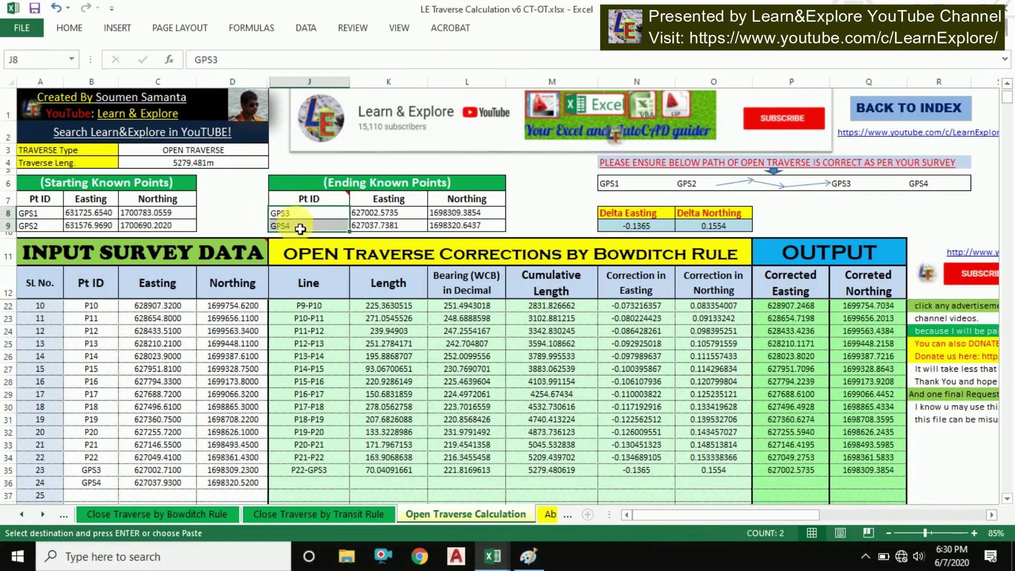
{"action": "left_click", "coordinate": [91, 471]}
{"action": "left_click_drag", "start_coordinate": [91, 477], "coordinate": [107, 487]}
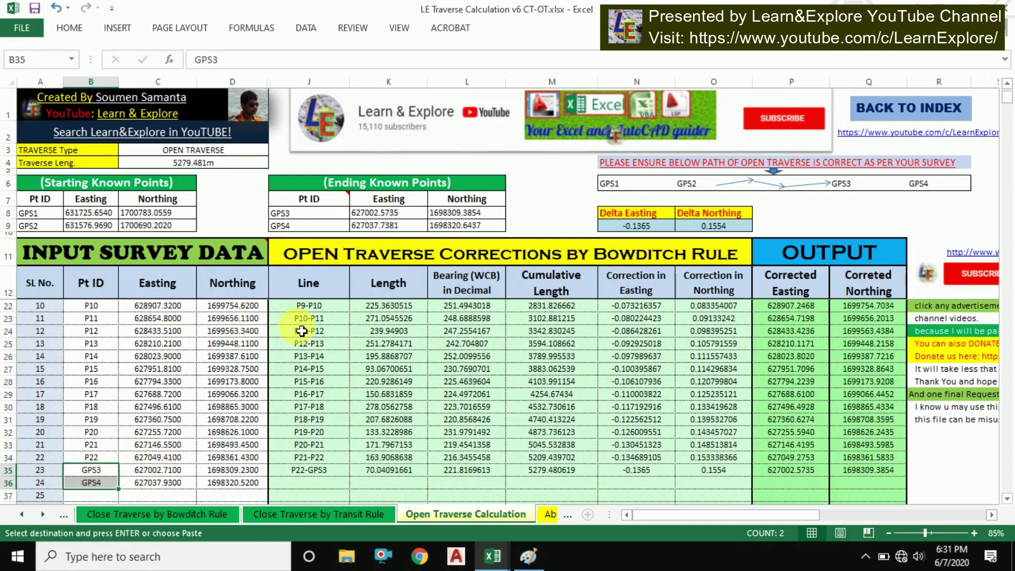
Step: Review lines P11-P12 and P15-P16 and a northing correction formula
{"action": "left_click", "coordinate": [559, 353]}
{"action": "scroll", "coordinate": [370, 349], "scroll_direction": "up", "scroll_amount": 1}
{"action": "left_click", "coordinate": [309, 379]}
{"action": "left_click_drag", "start_coordinate": [161, 341], "coordinate": [391, 394]}
{"action": "left_click", "coordinate": [275, 431]}
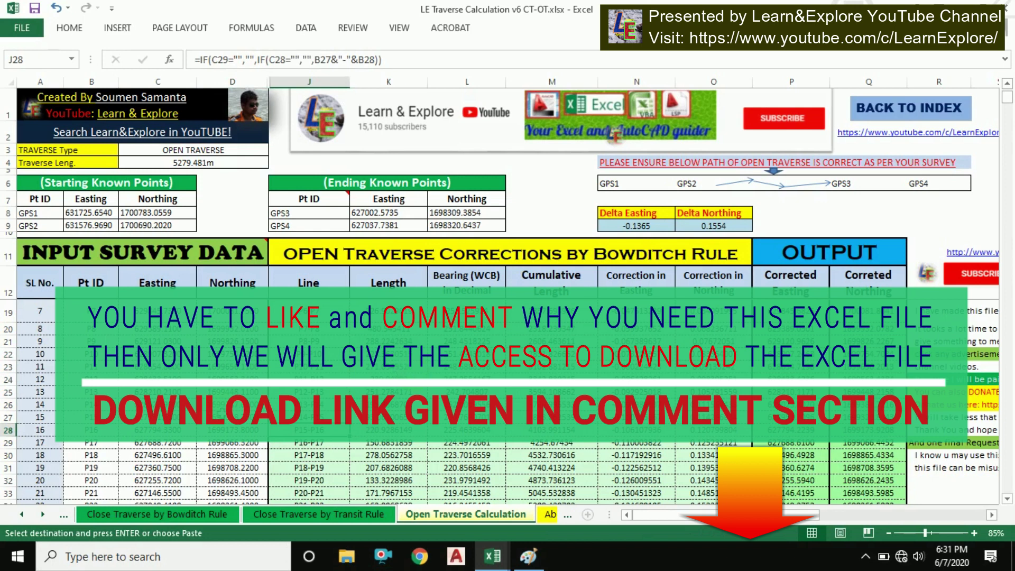
{"action": "scroll", "coordinate": [370, 402], "scroll_direction": "down", "scroll_amount": 2}
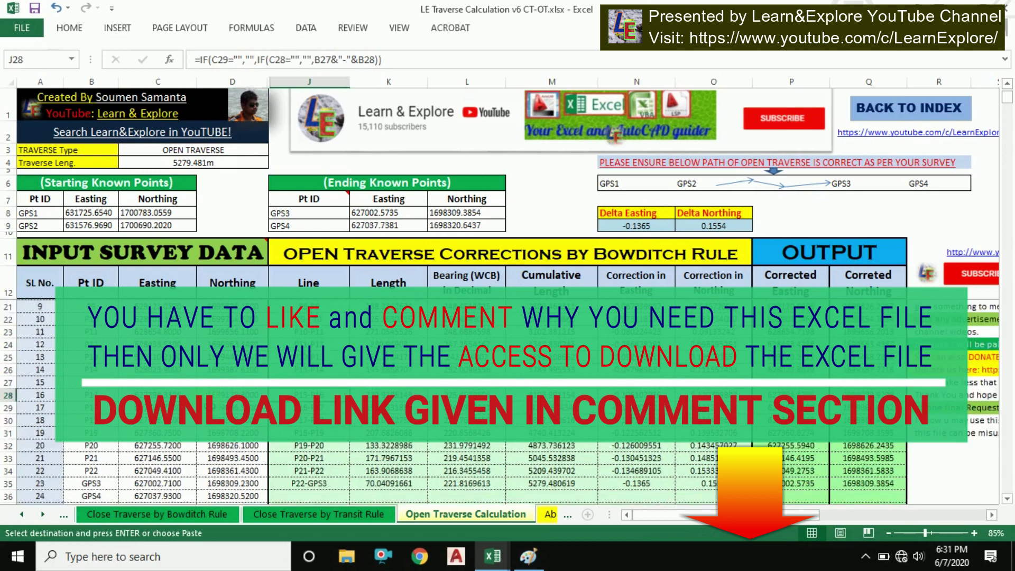
{"action": "scroll", "coordinate": [508, 396], "scroll_direction": "up", "scroll_amount": 4}
{"action": "left_click", "coordinate": [713, 394]}
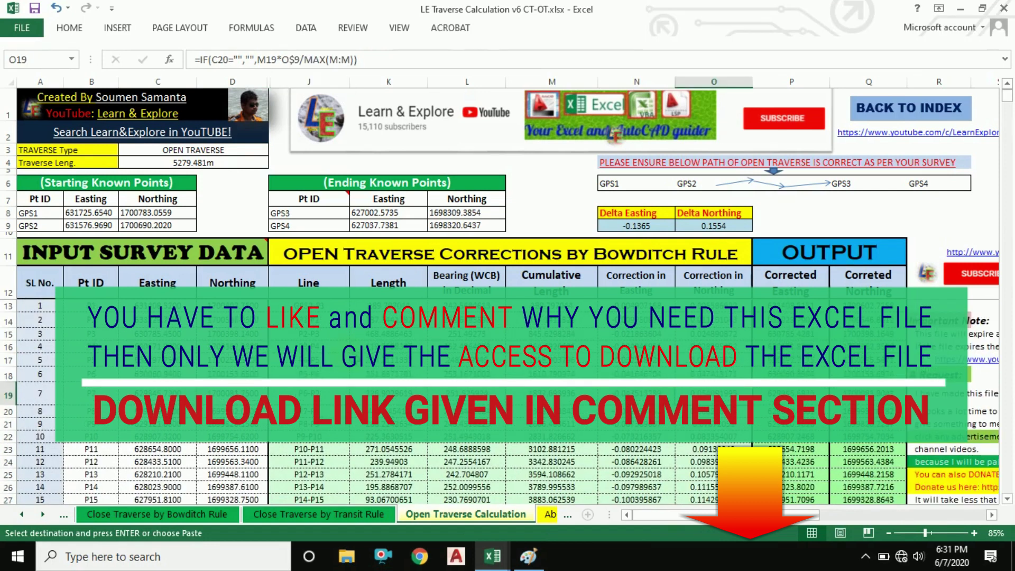